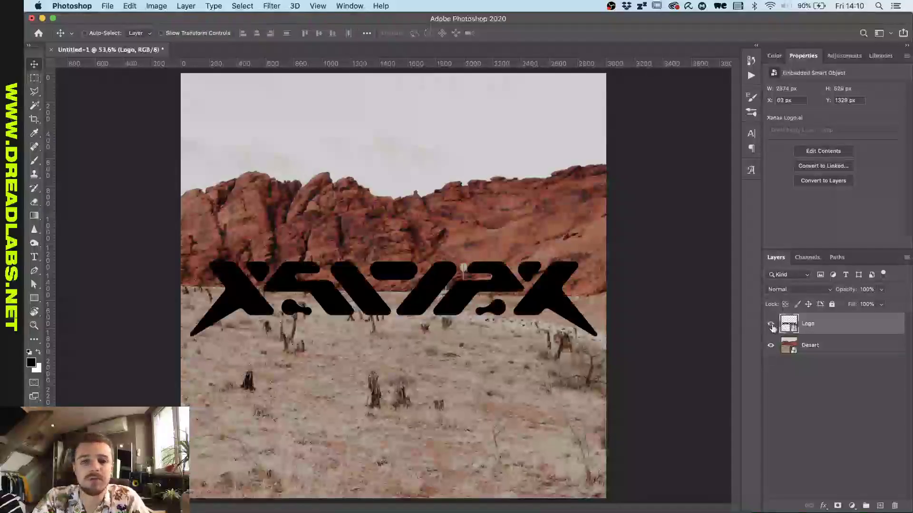
After checking the desert behind it, drop the Logo layer's Fill to 0% and open the fx menu
left_click(771, 324)
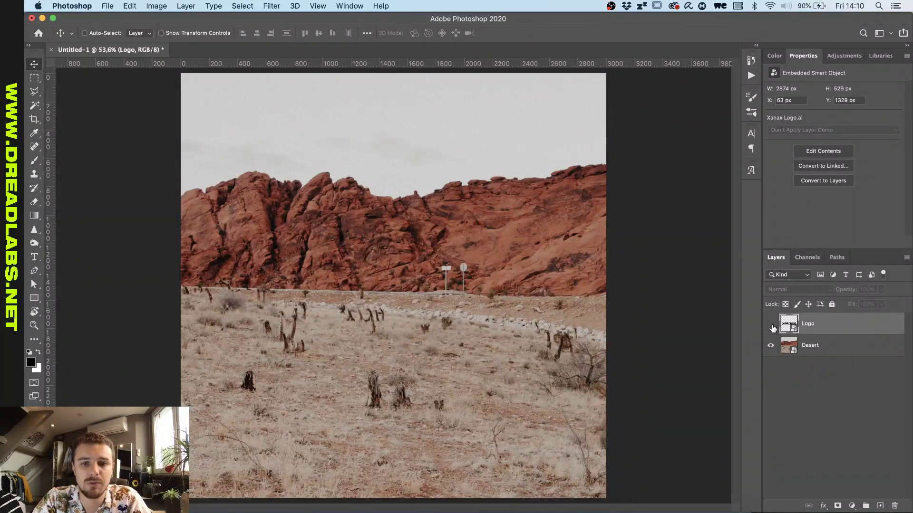
left_click(770, 325)
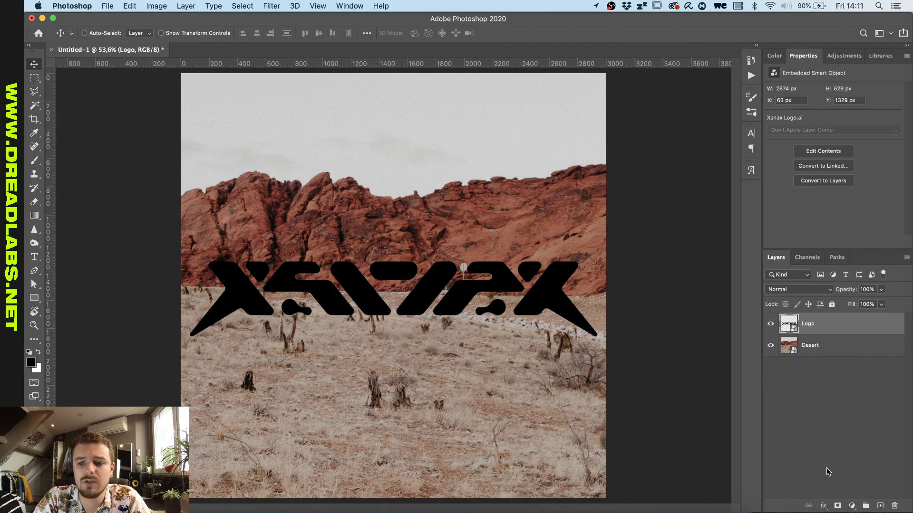
left_click(881, 304)
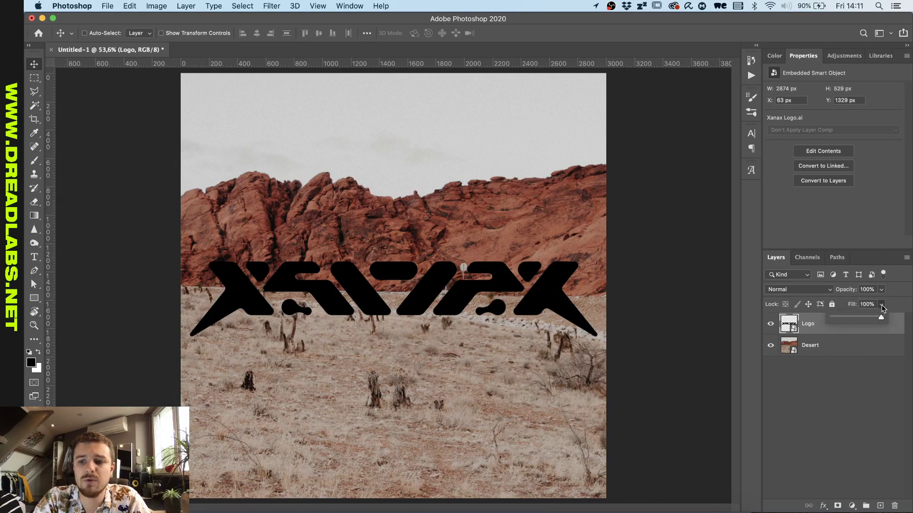
left_click_drag(883, 318, 755, 319)
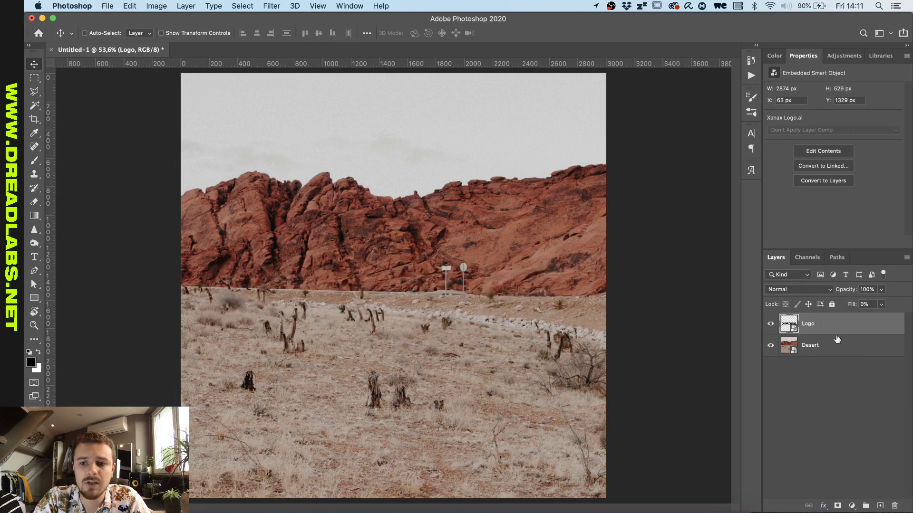
left_click(823, 506)
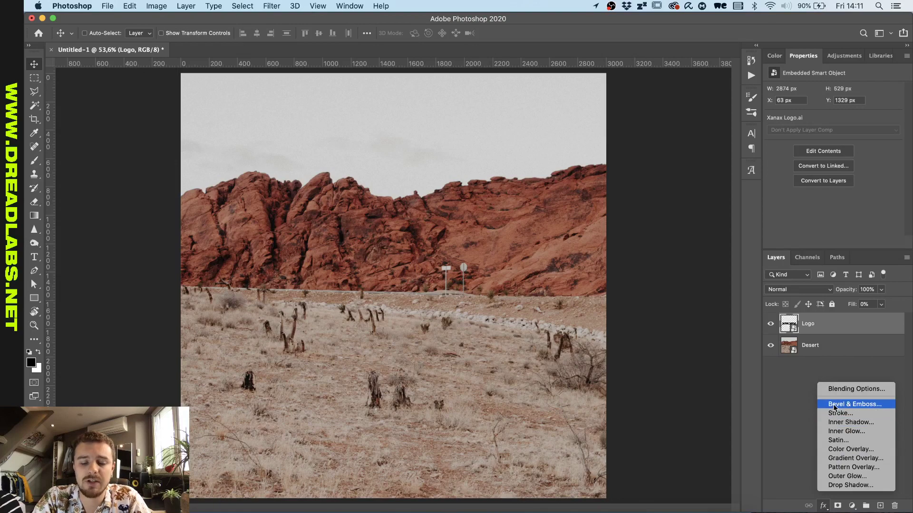
Add Bevel & Emboss with 81% highlight opacity, 24% shadow opacity and a 110° light angle
left_click(851, 404)
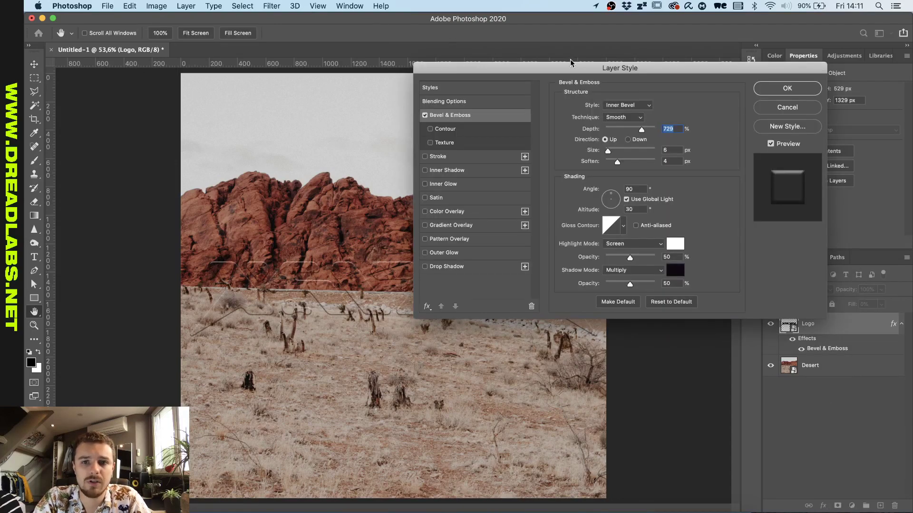
left_click_drag(568, 70, 613, 154)
left_click_drag(657, 224, 659, 227)
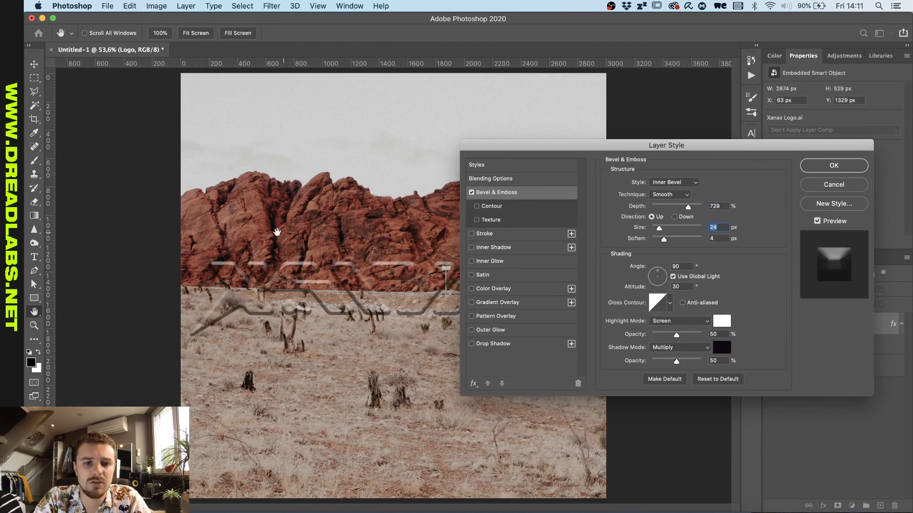
left_click_drag(675, 361, 662, 364)
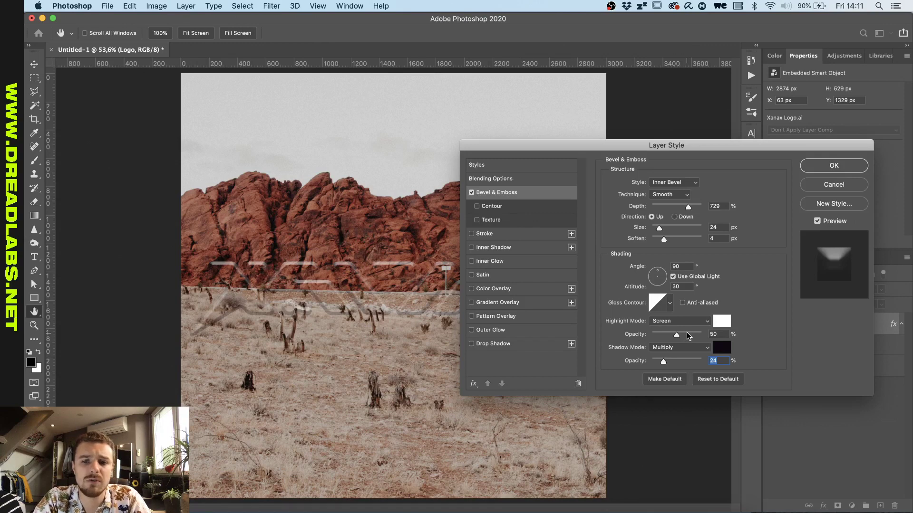
left_click_drag(687, 335, 693, 335)
left_click(677, 266)
key("shift+Down")
key("shift+Up")
key("shift+Up")
key("shift+Up")
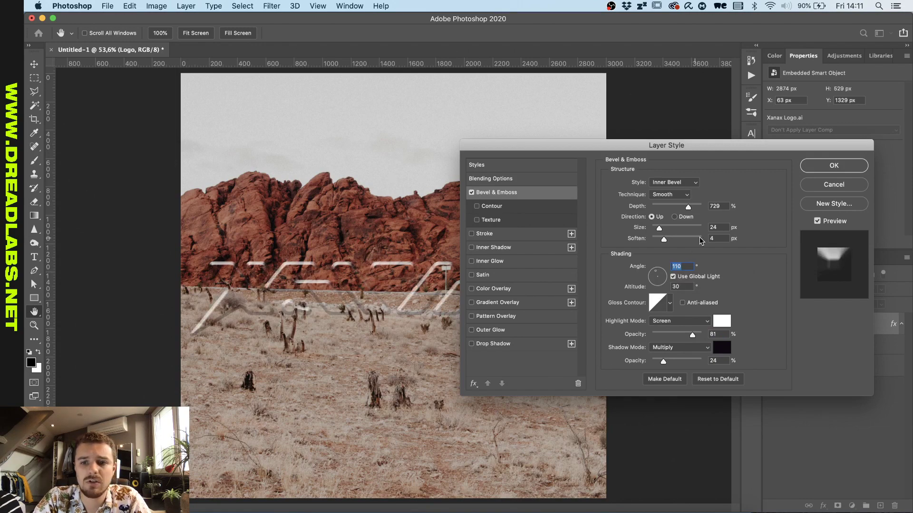
Fine-tune the bevel to Size 27 px and Soften 7 px
left_click(713, 240)
type("10")
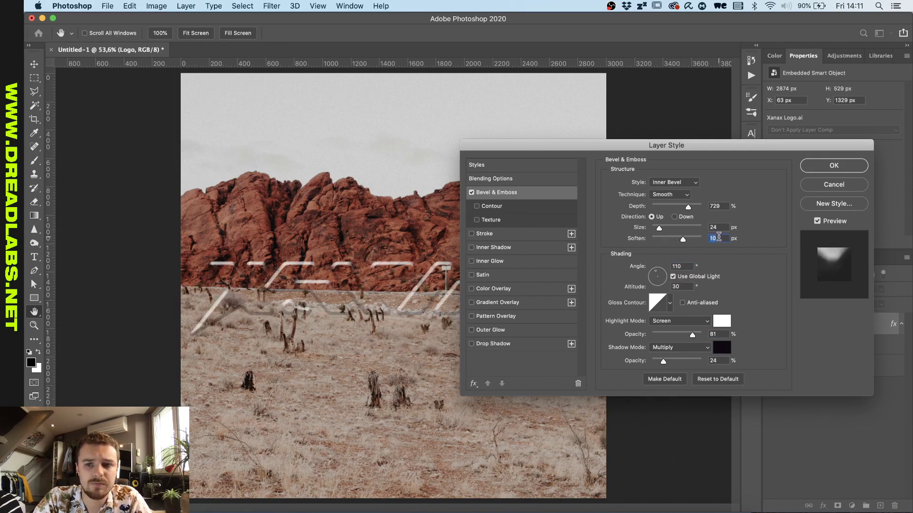
left_click(722, 228)
key("shift+Up")
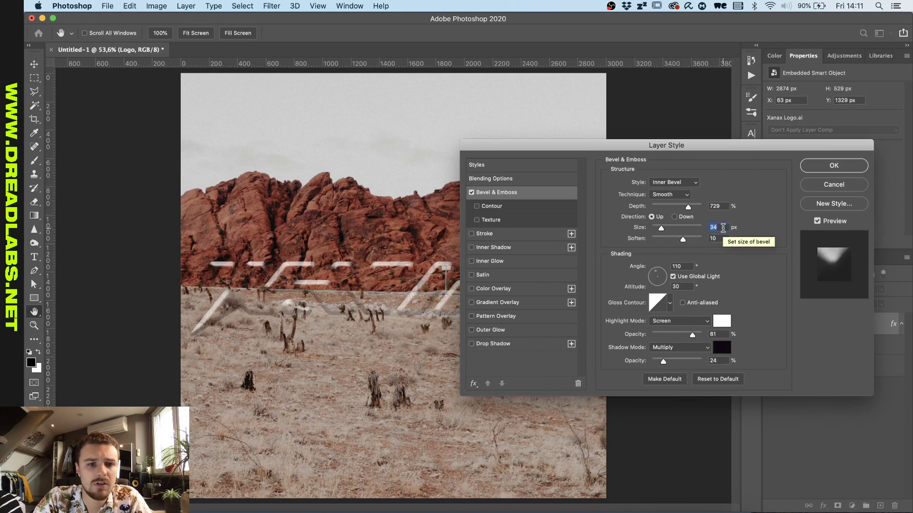
key("shift+Down")
key("Up")
key("Up")
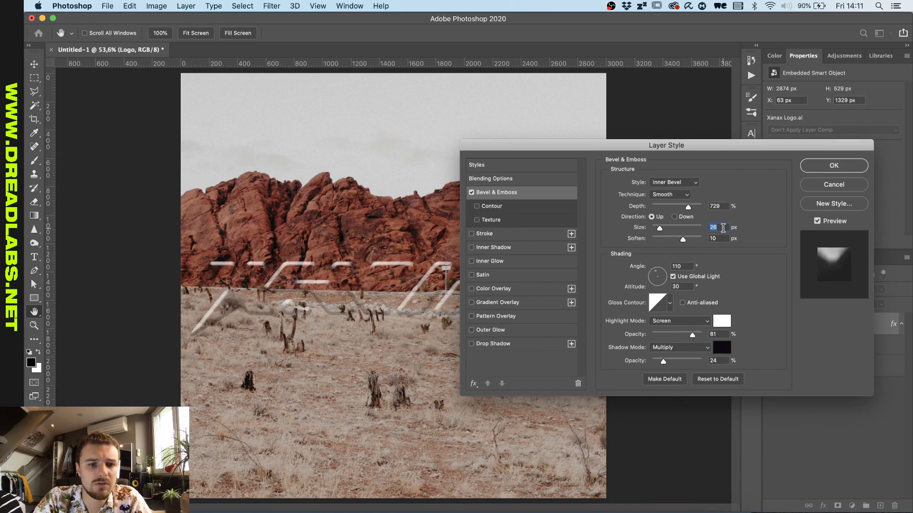
key("Up")
left_click(723, 238)
key("Down")
key("Down")
key("Down")
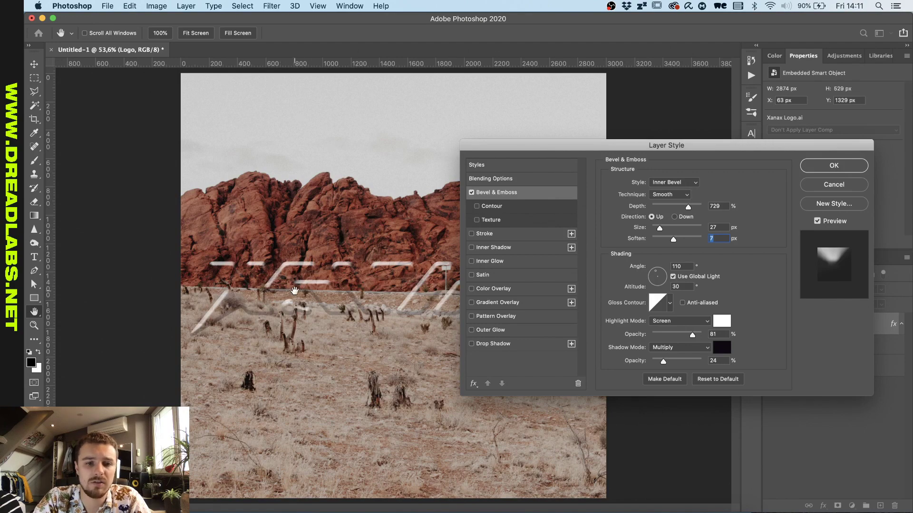
Turn on a gradient Inner Glow: 62 px size, 61% opacity, 13% noise, 8% choke, then click OK
left_click(480, 247)
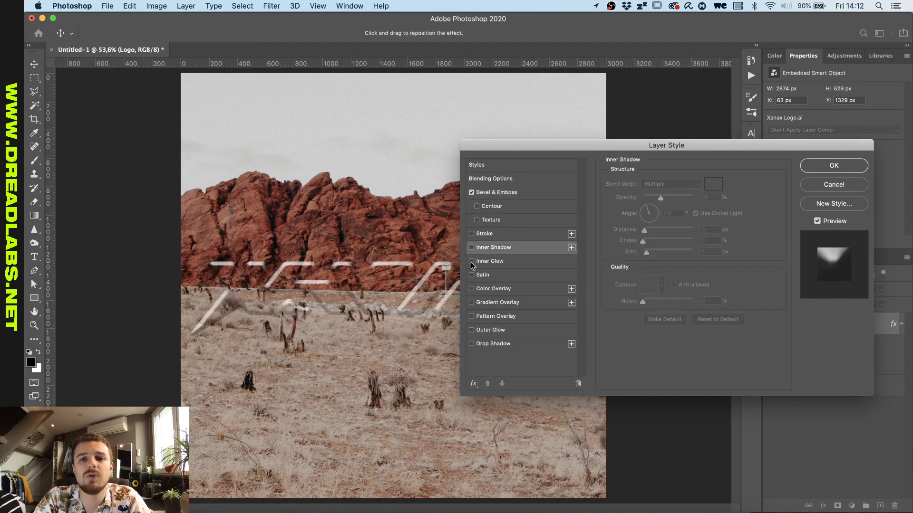
left_click(471, 262)
left_click(494, 262)
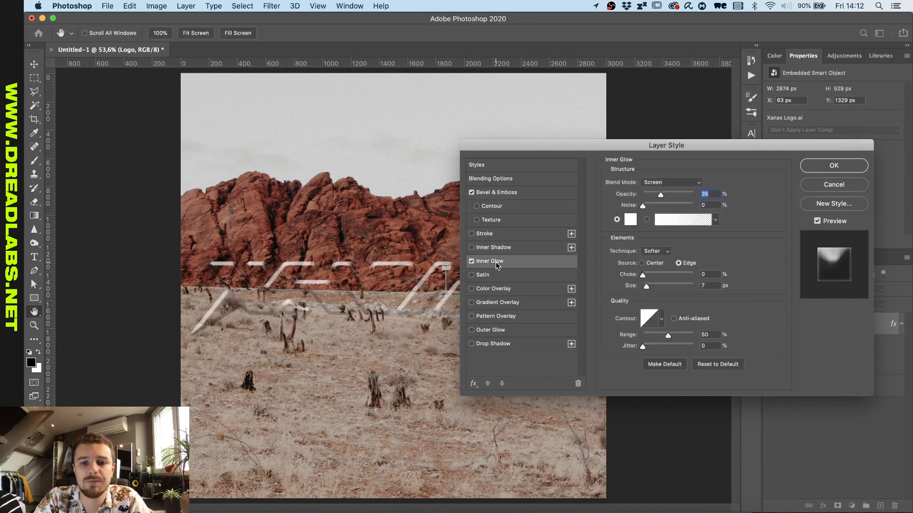
left_click(724, 366)
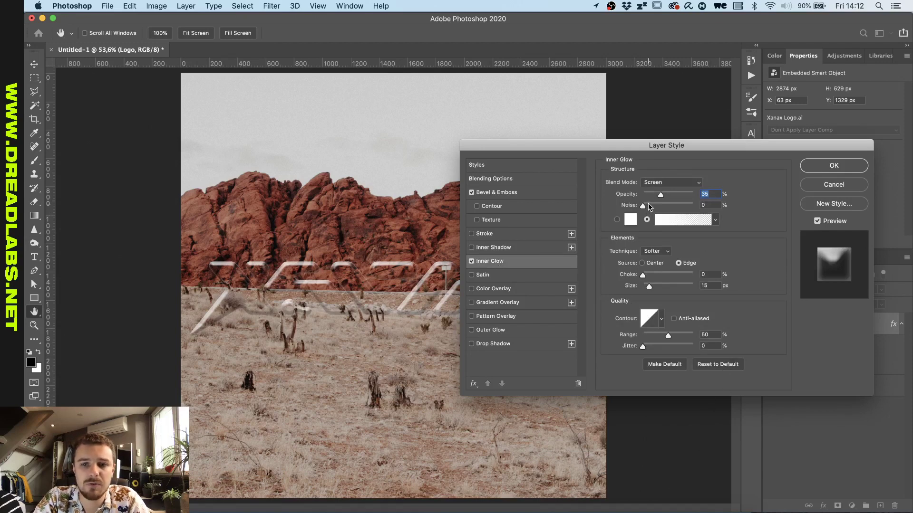
left_click(655, 285)
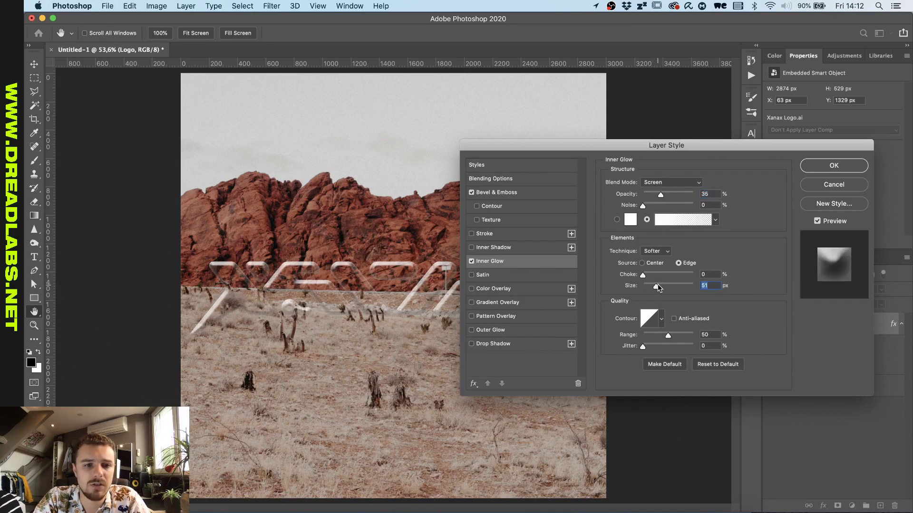
left_click_drag(658, 287, 659, 287)
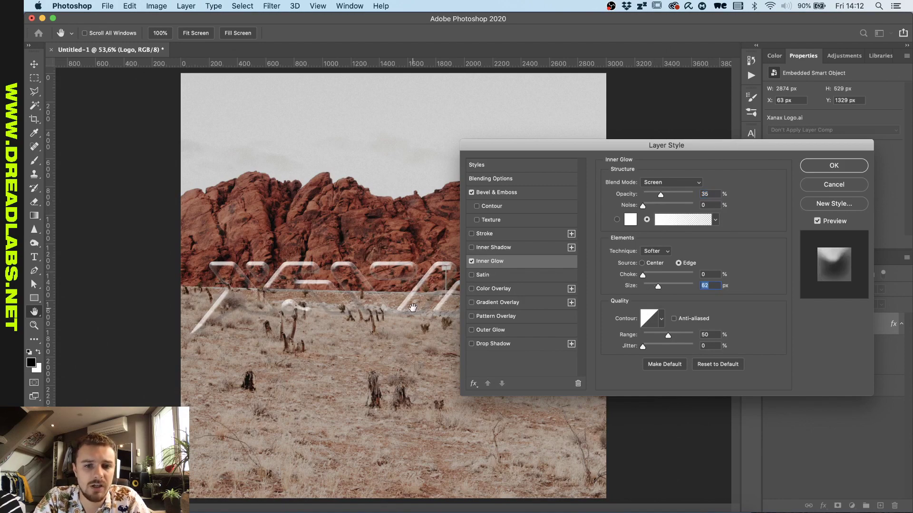
left_click(648, 205)
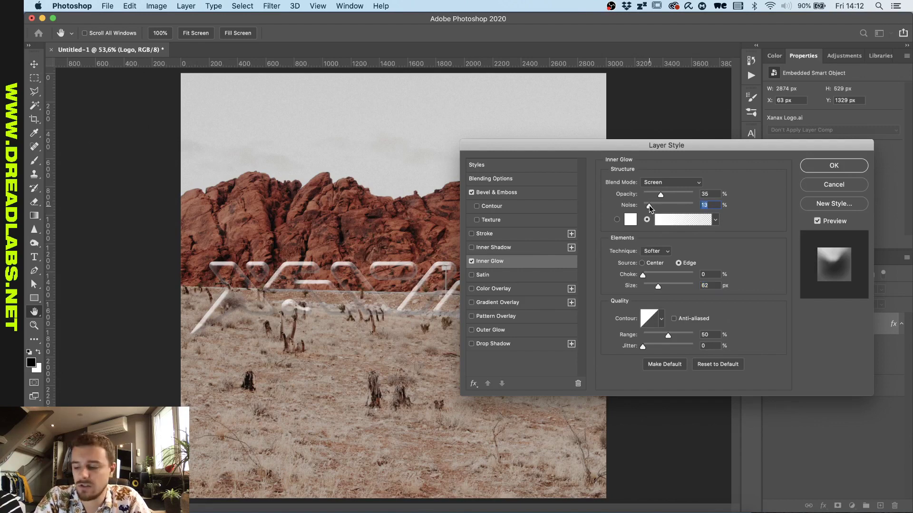
left_click_drag(666, 192, 670, 195)
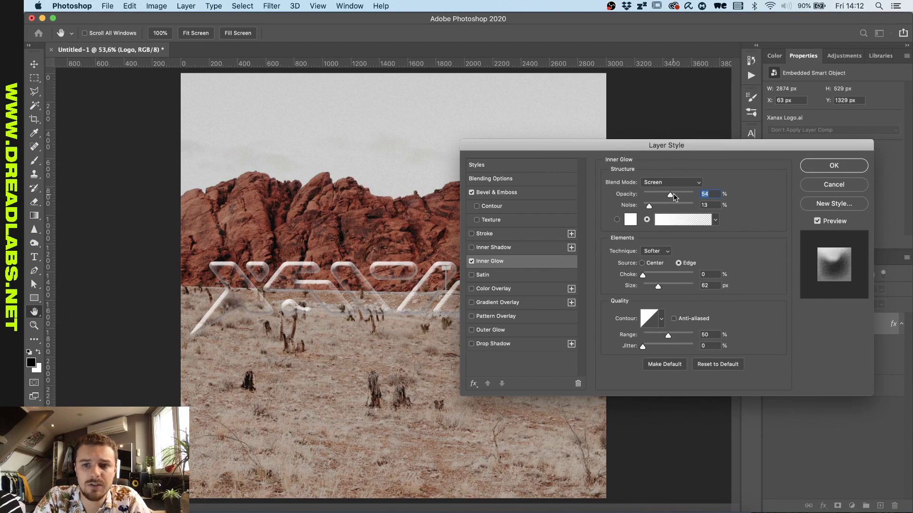
left_click_drag(673, 193, 674, 194)
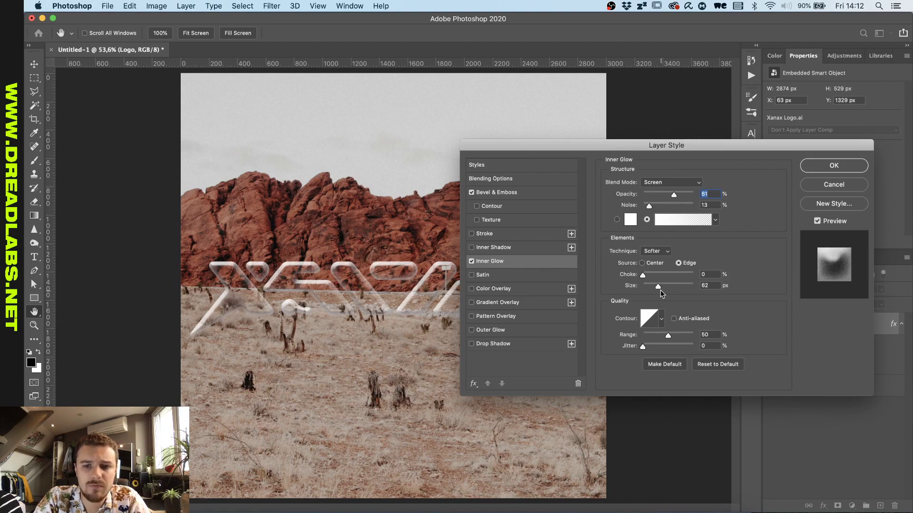
left_click_drag(645, 274, 648, 276)
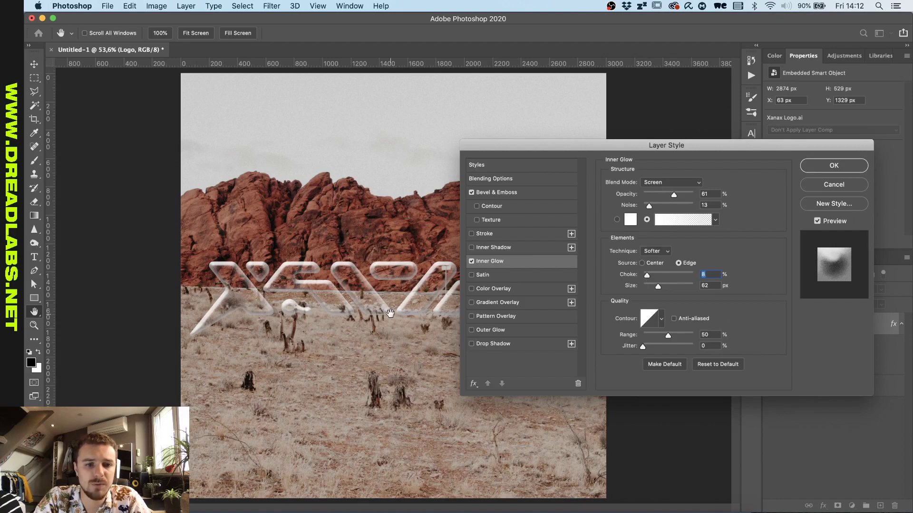
left_click(825, 169)
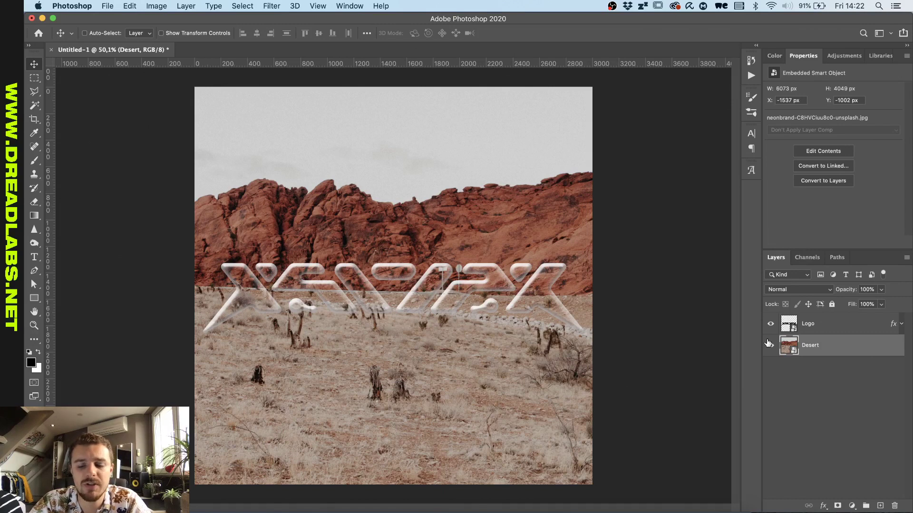
Duplicate the Desert layer, rasterize the copy, and apply a full-canvas layer mask to it
key("super+j")
right_click(845, 351)
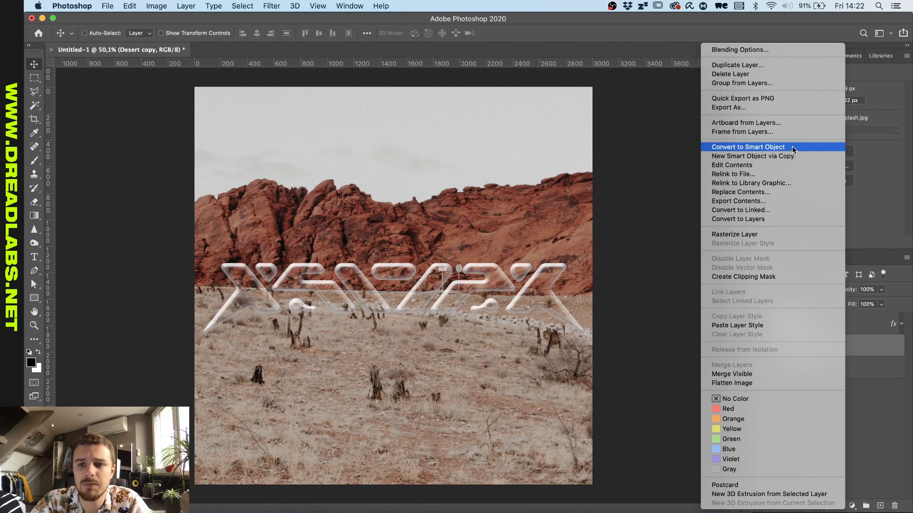
left_click(873, 352)
right_click(855, 354)
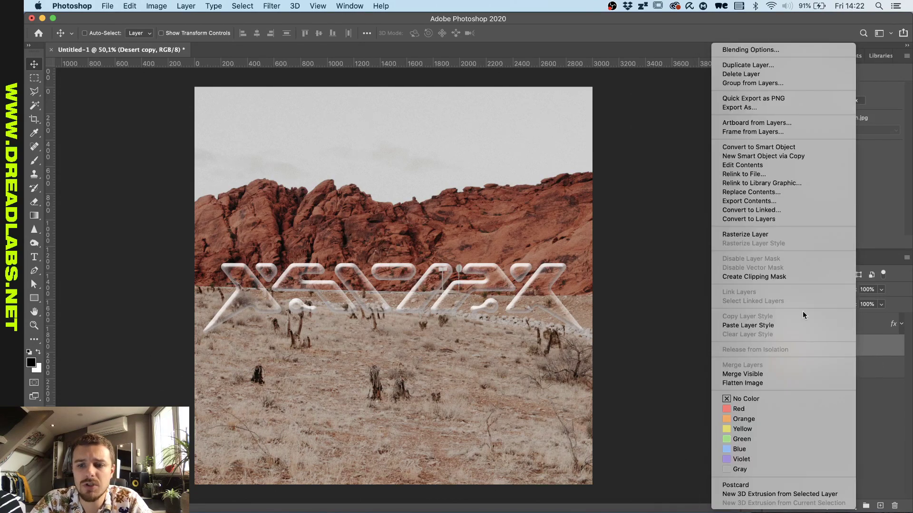
left_click(745, 235)
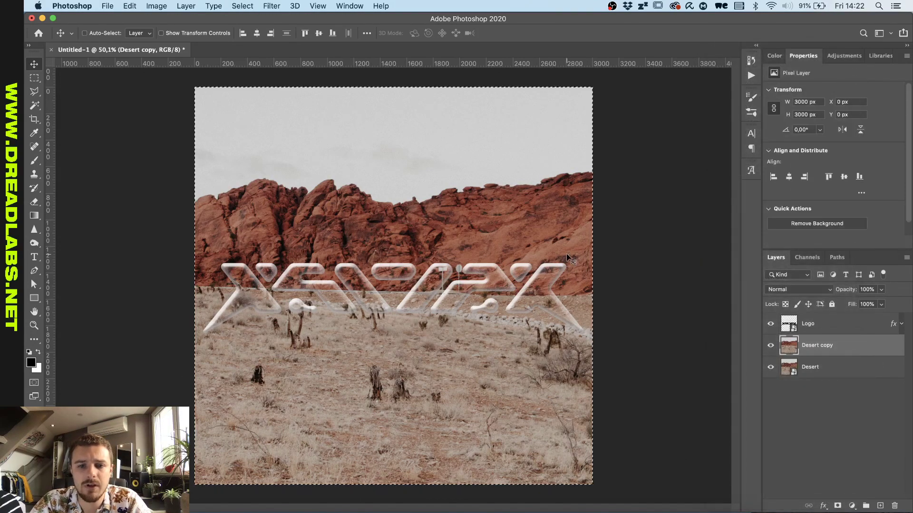
key("super+a")
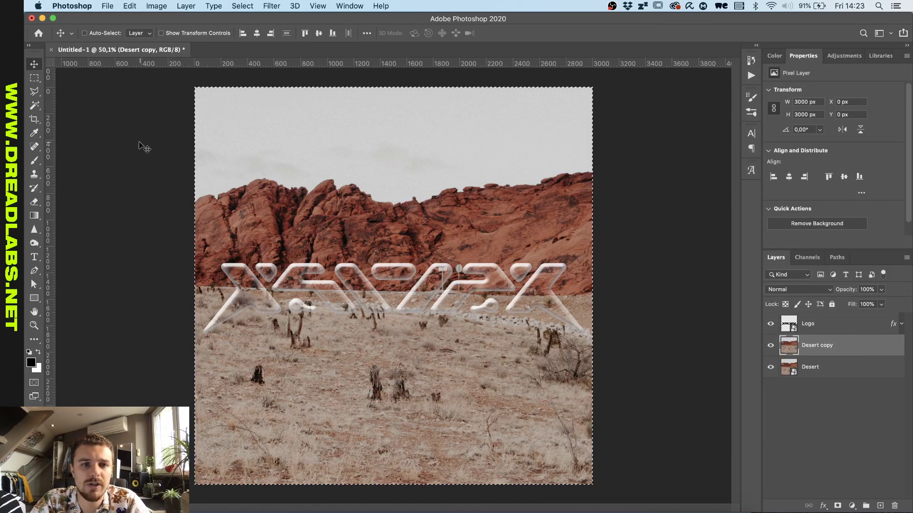
left_click(838, 506)
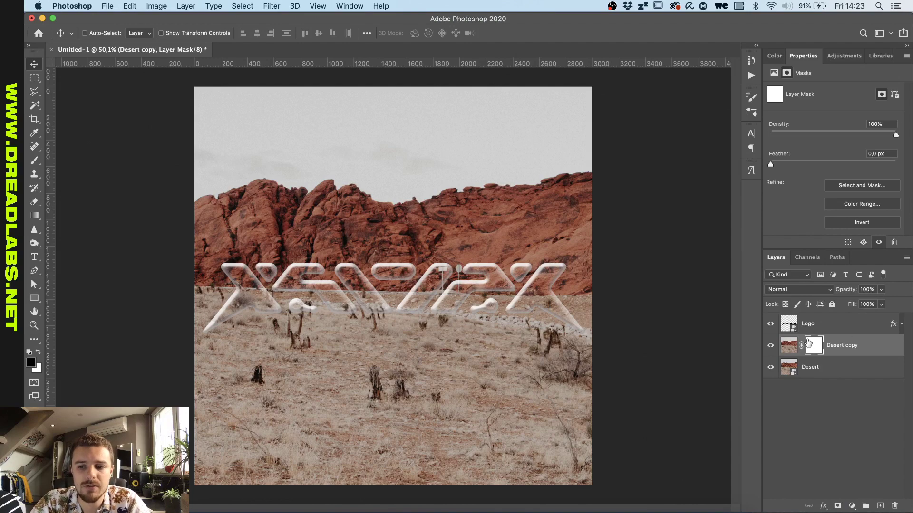
right_click(812, 346)
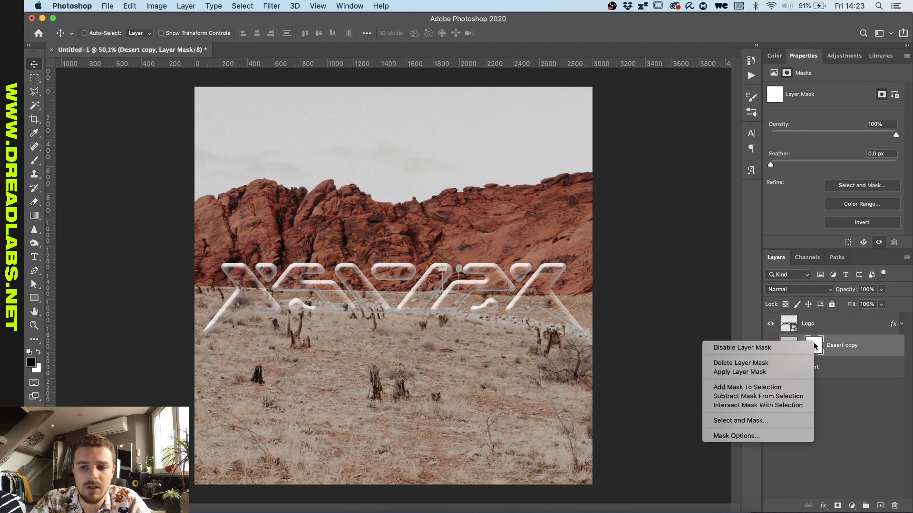
left_click(780, 372)
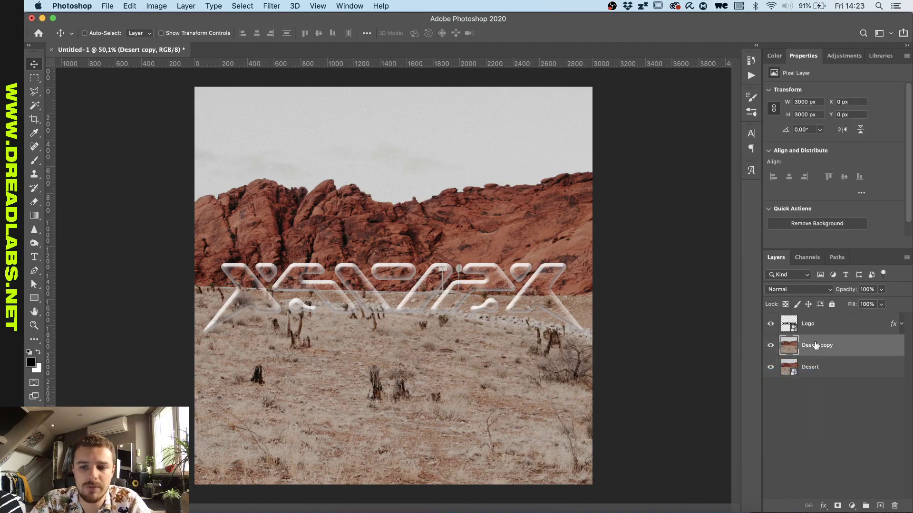
Reposition the Desert and Desert copy photos on the canvas, leaving both layers visible
left_click(770, 345)
left_click(810, 371)
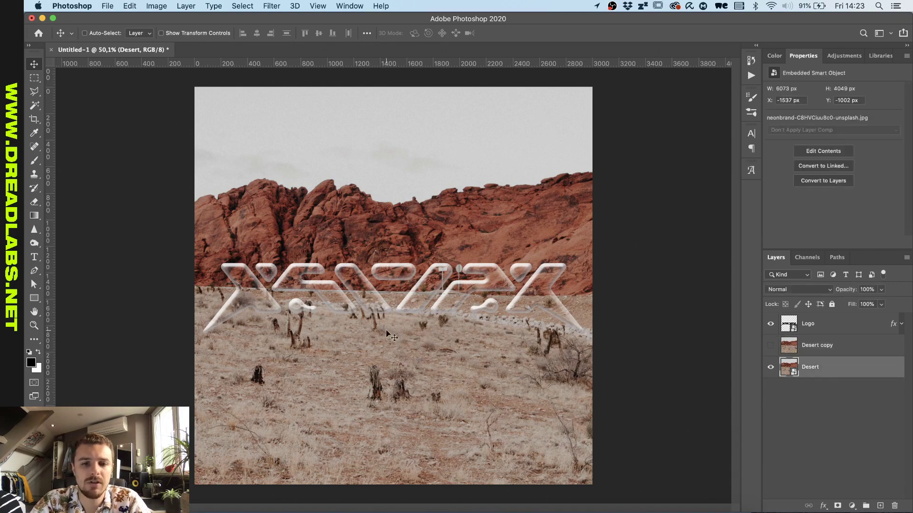
left_click_drag(392, 325, 342, 498)
left_click(770, 345)
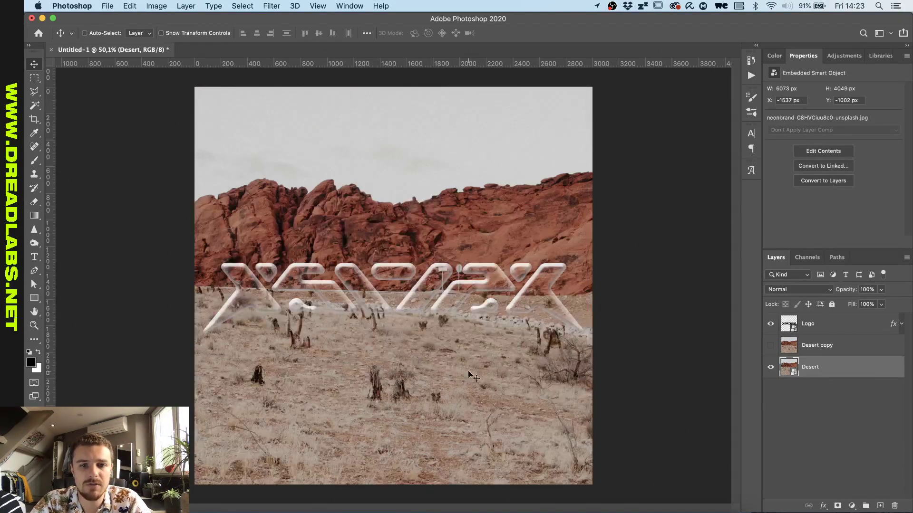
left_click(779, 351)
left_click_drag(508, 333, 501, 299)
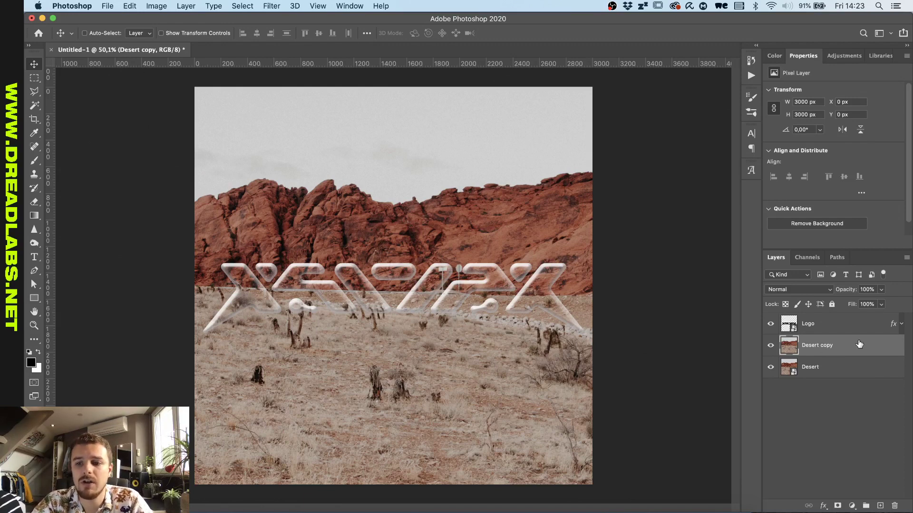
Convert Desert copy to a smart object and start Duplicate Layer on the Logo layer
right_click(869, 351)
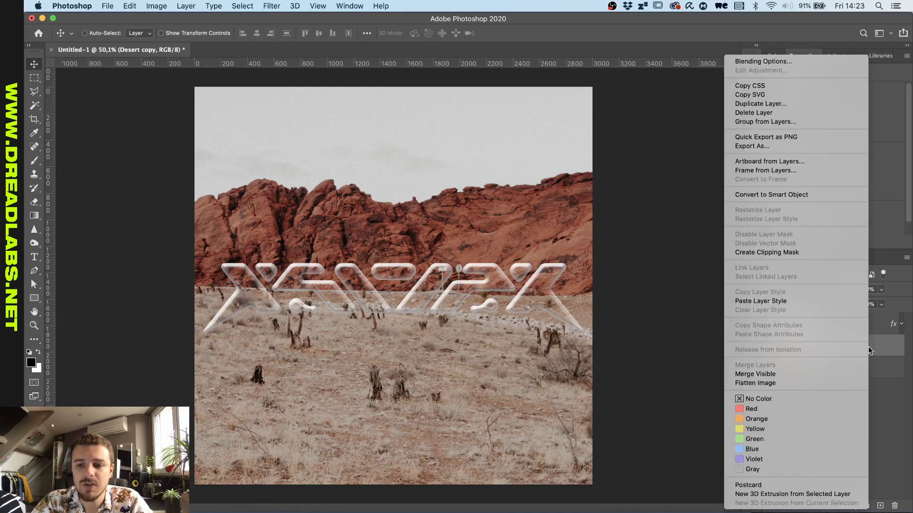
left_click(806, 199)
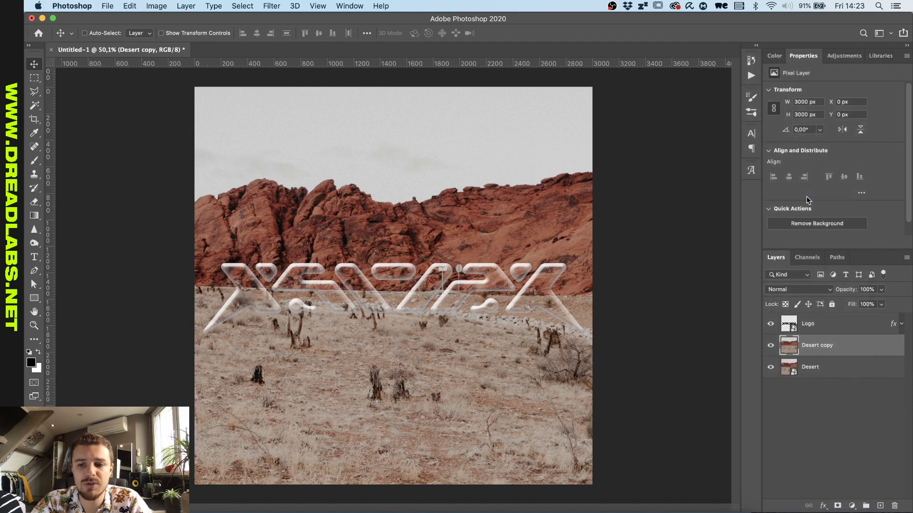
left_click(845, 328)
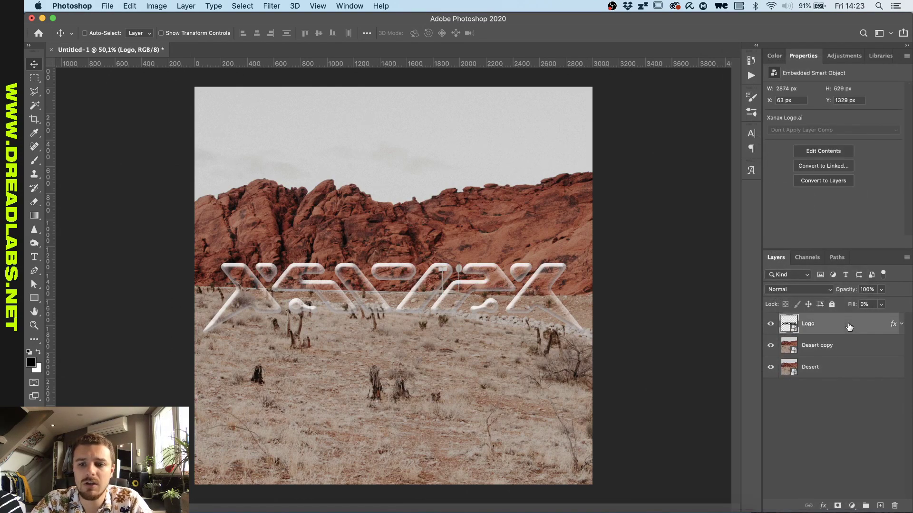
right_click(835, 330)
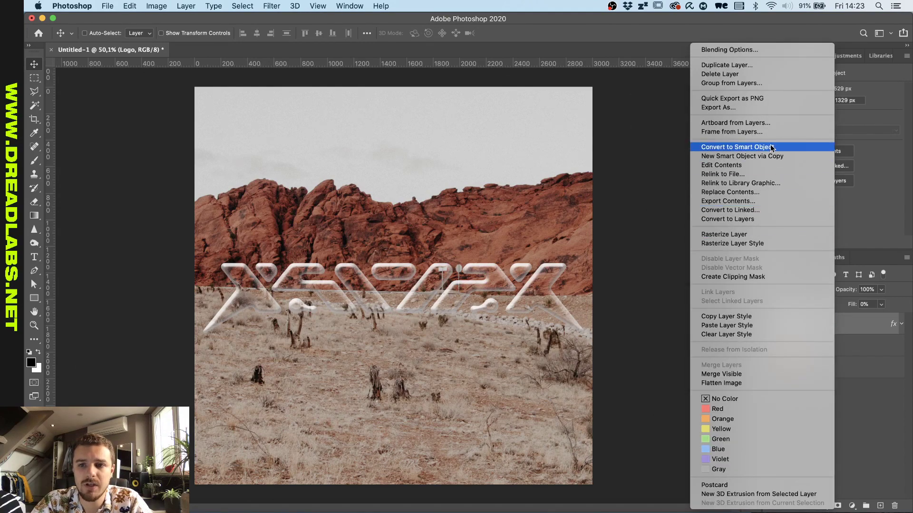
left_click(789, 65)
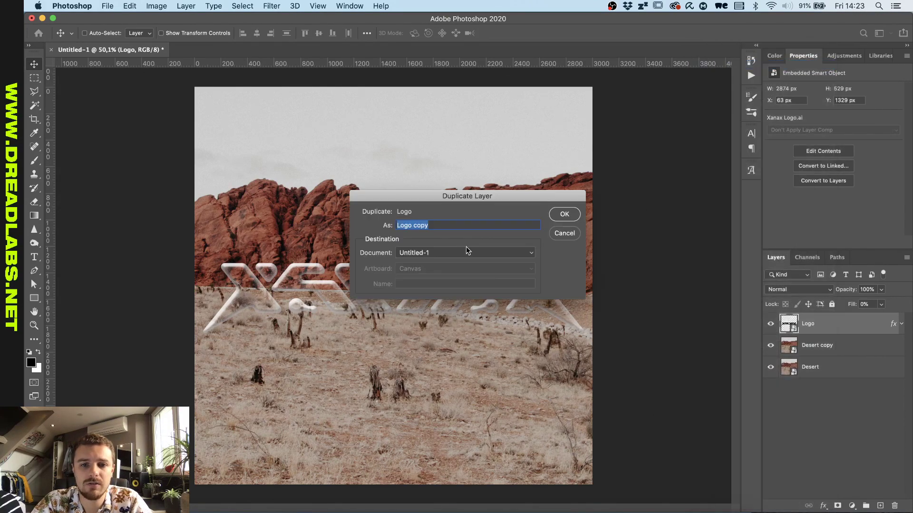
Duplicate the Logo into a new document named 'Displacement Map'
left_click(460, 253)
left_click(454, 261)
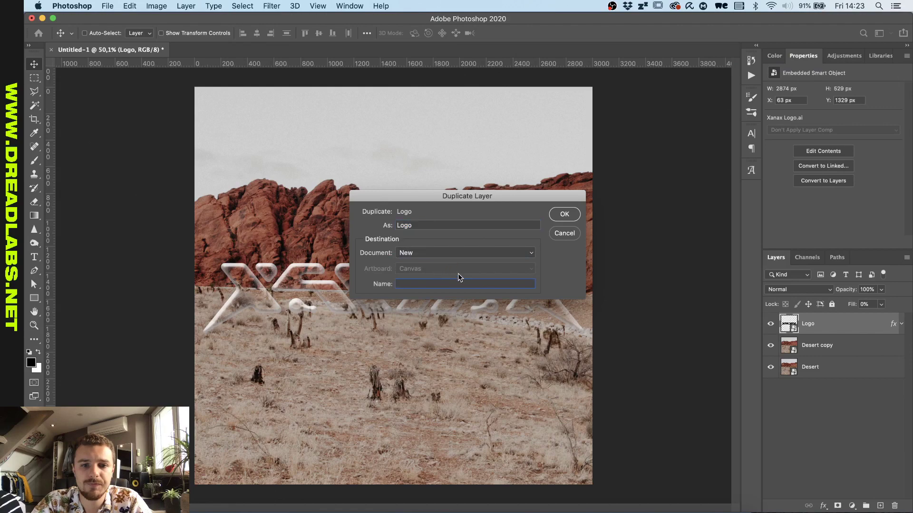
type("Displaceme")
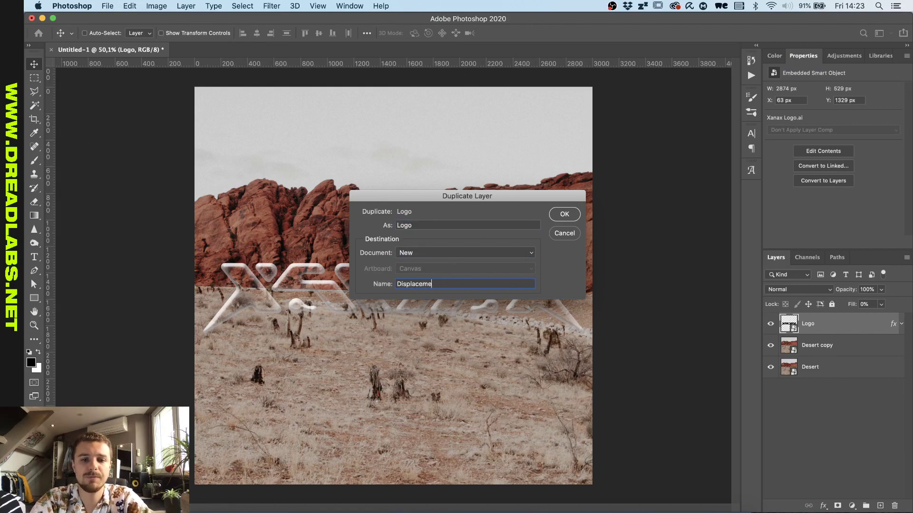
type("nt Map")
key("Return")
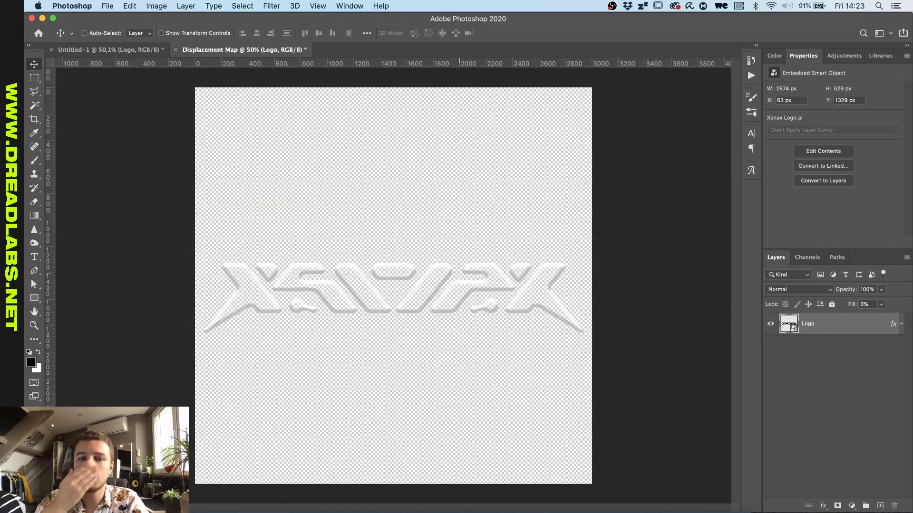
Add a new layer below the Logo and fill it with 50% Gray
left_click(879, 506, "super")
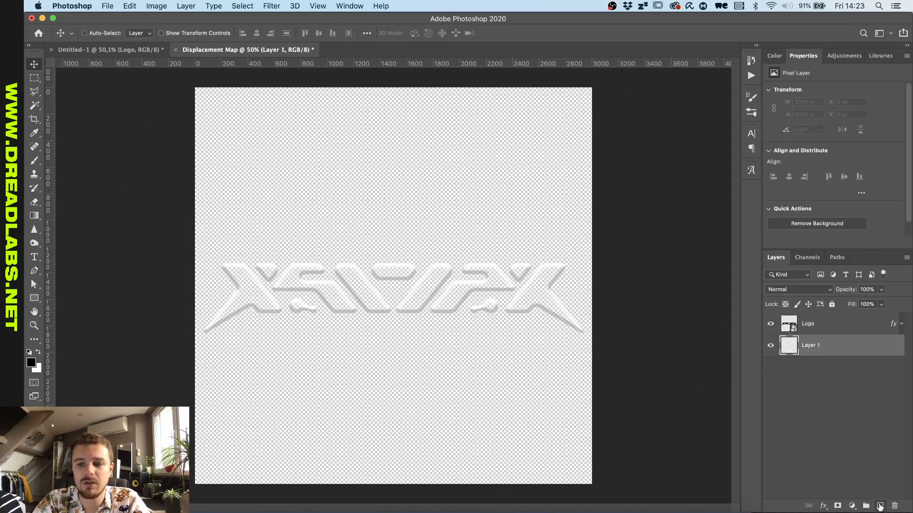
key("shift+BackSpace")
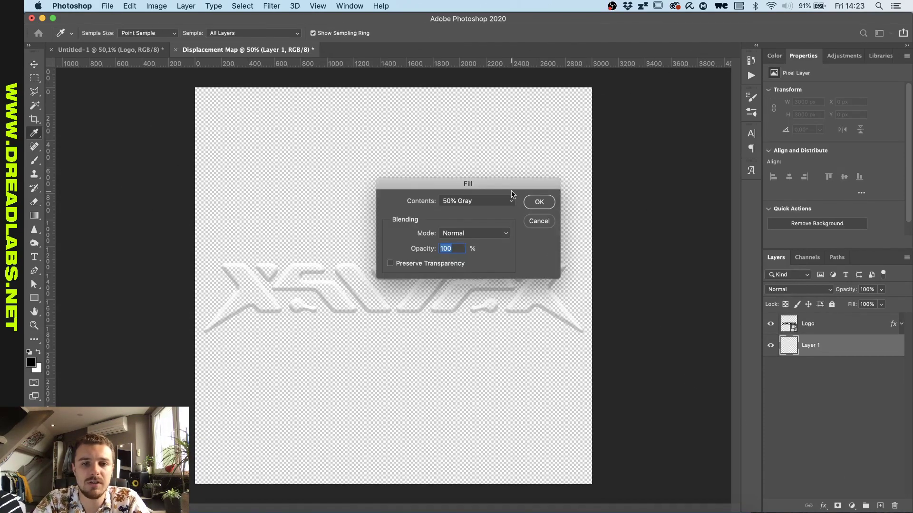
left_click(542, 203)
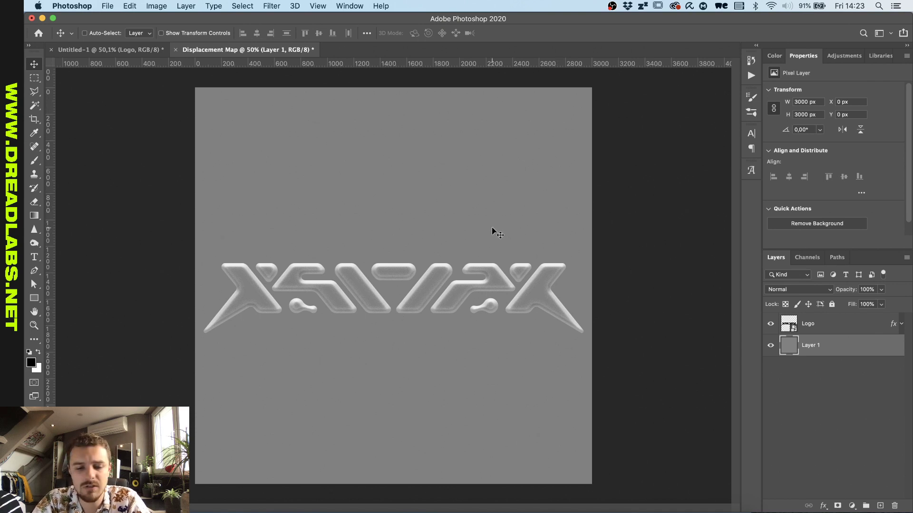
Save the map as Displacement Logo.psd, replacing the existing file, and return to Untitled-1
key("super+s")
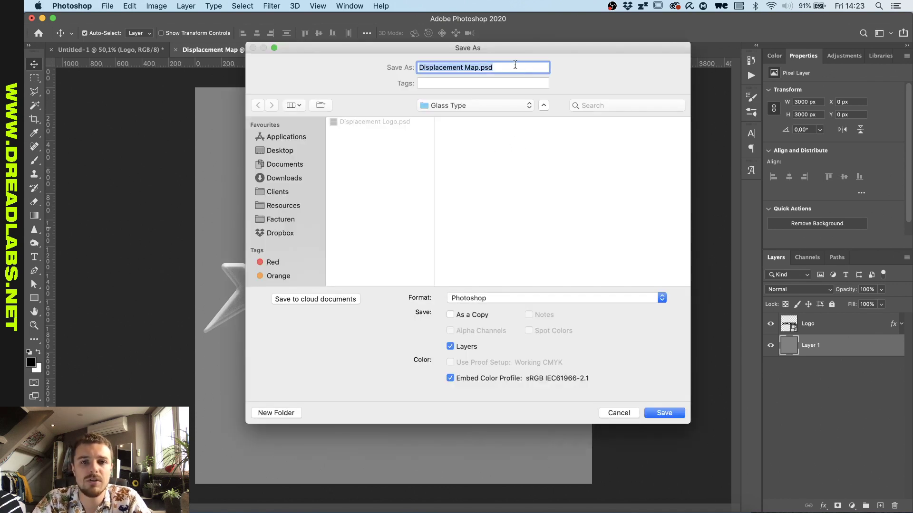
left_click(361, 124)
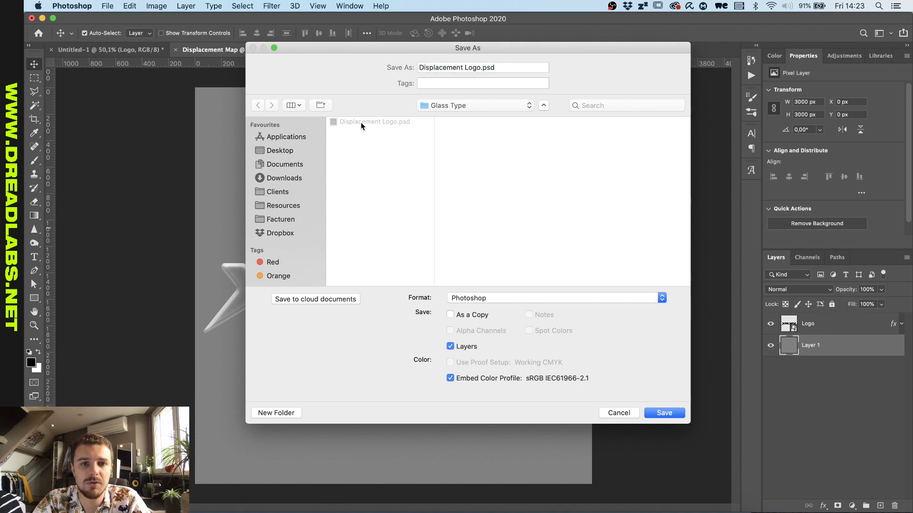
left_click(665, 413)
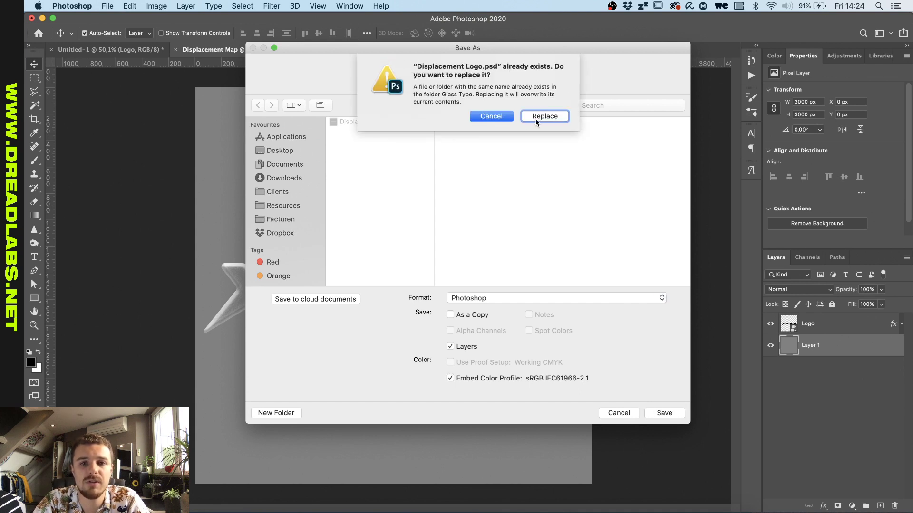
left_click(544, 117)
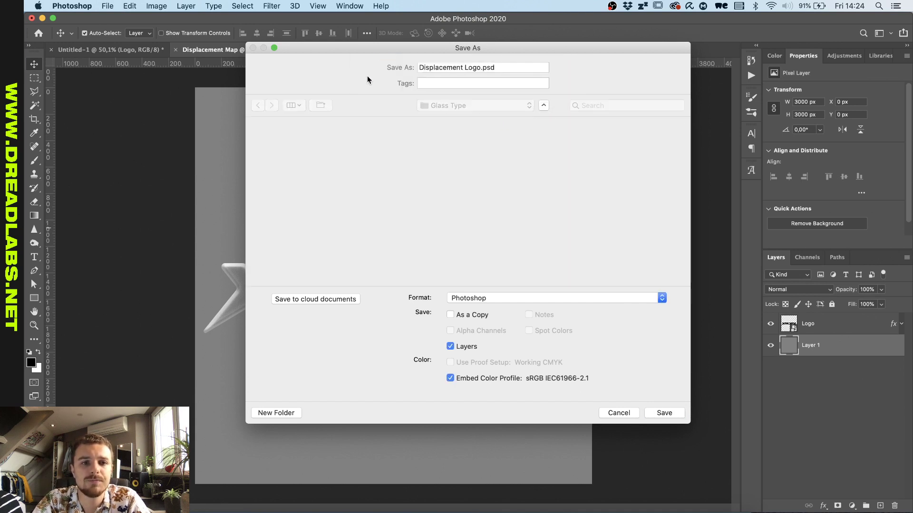
key("super")
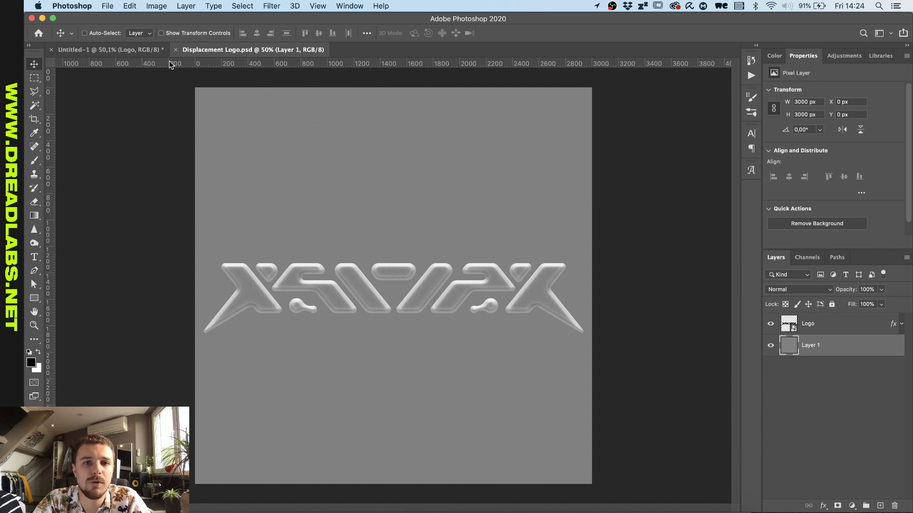
left_click(142, 52)
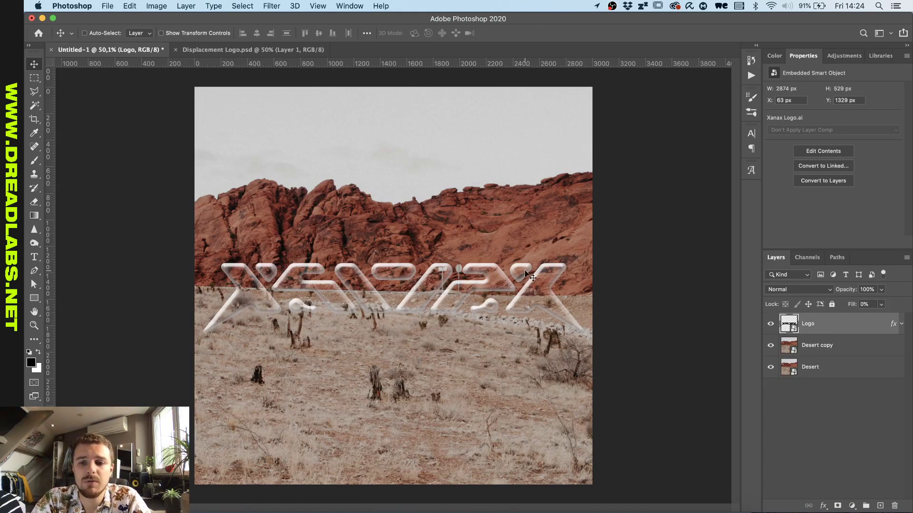
Apply Displace at scale 50 to Desert copy, using Displacement Logo.psd as the map
left_click(823, 344)
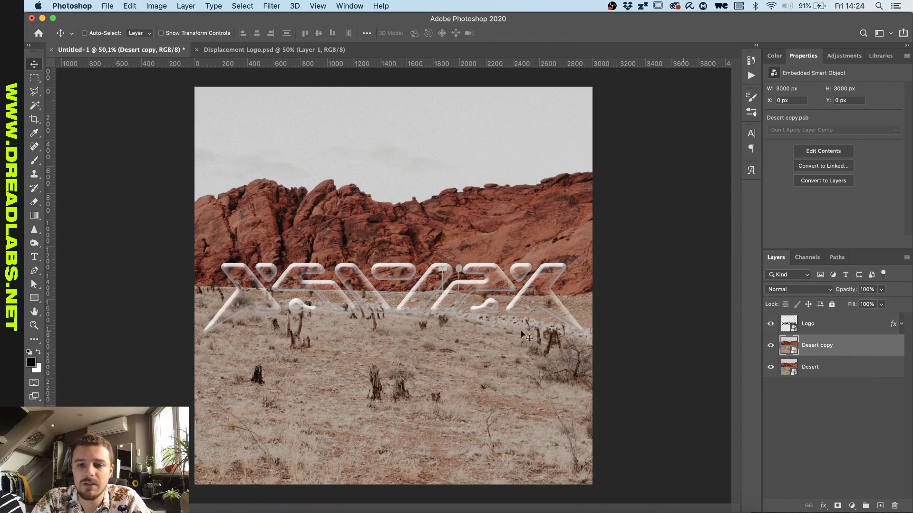
left_click_drag(473, 346, 454, 332)
key("super+z")
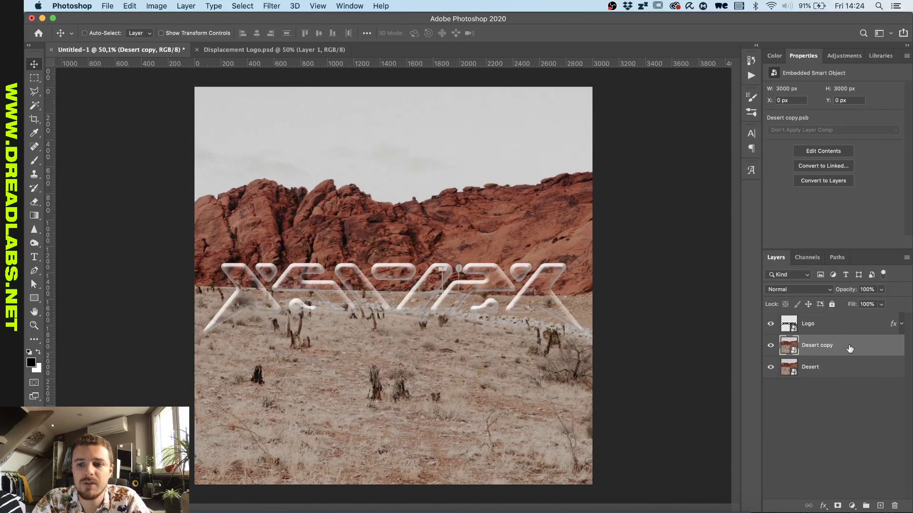
left_click(271, 6)
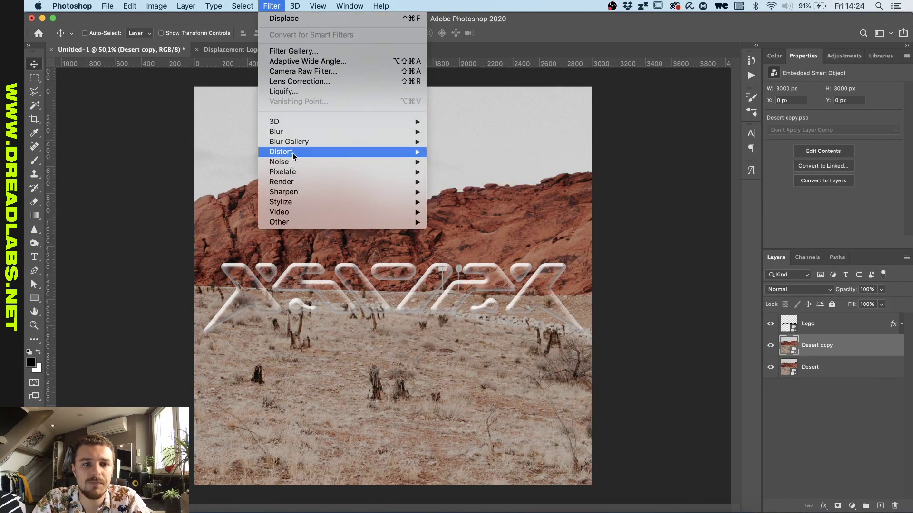
mouse_move(297, 150)
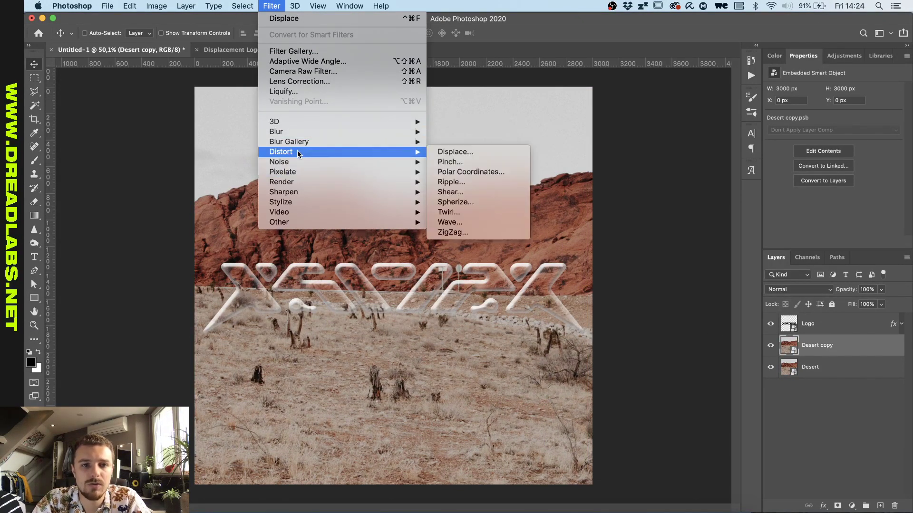
left_click(492, 150)
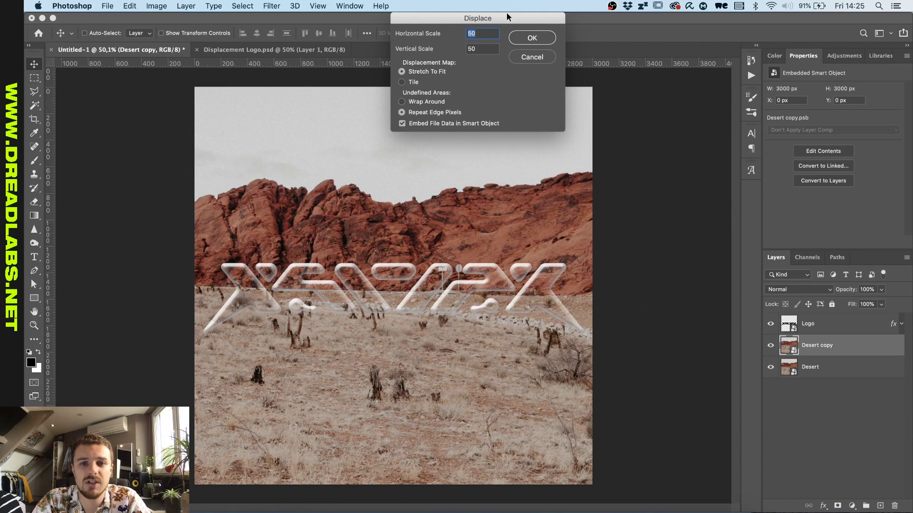
left_click(529, 38)
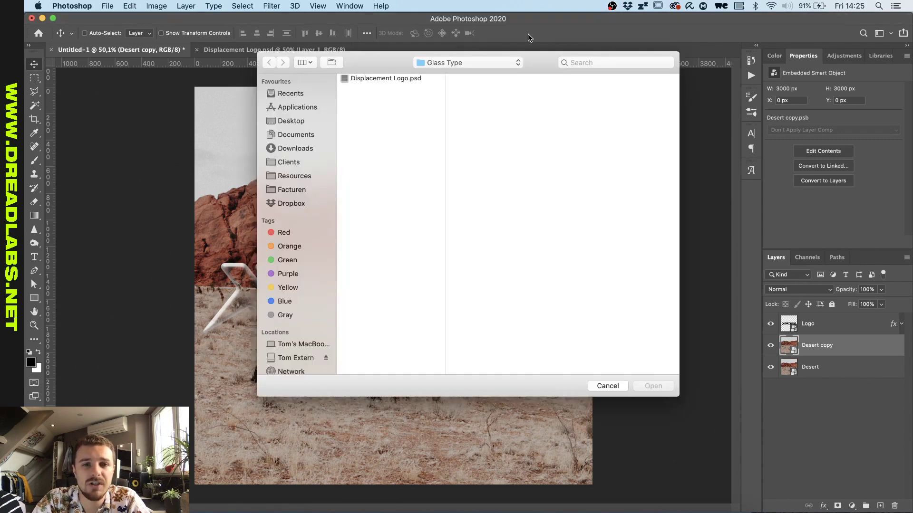
left_click(386, 76)
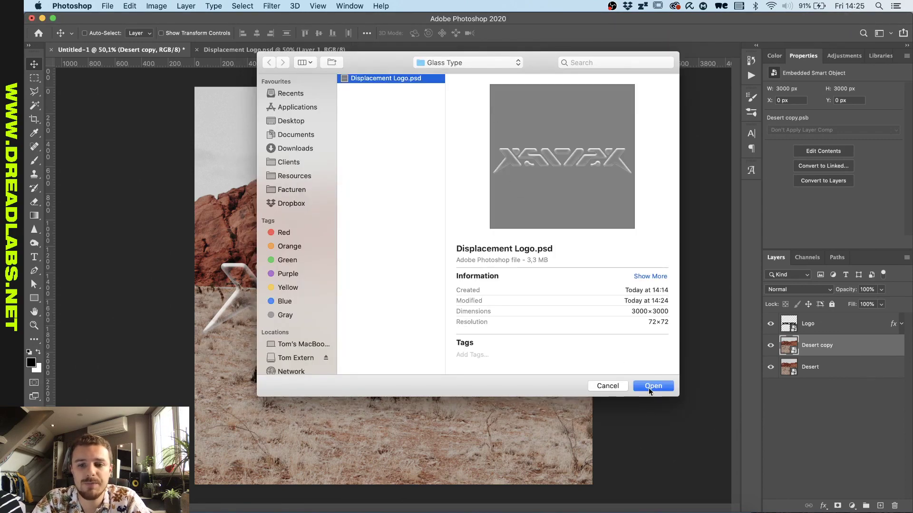
left_click(652, 386)
scroll(402, 332, "up", 1)
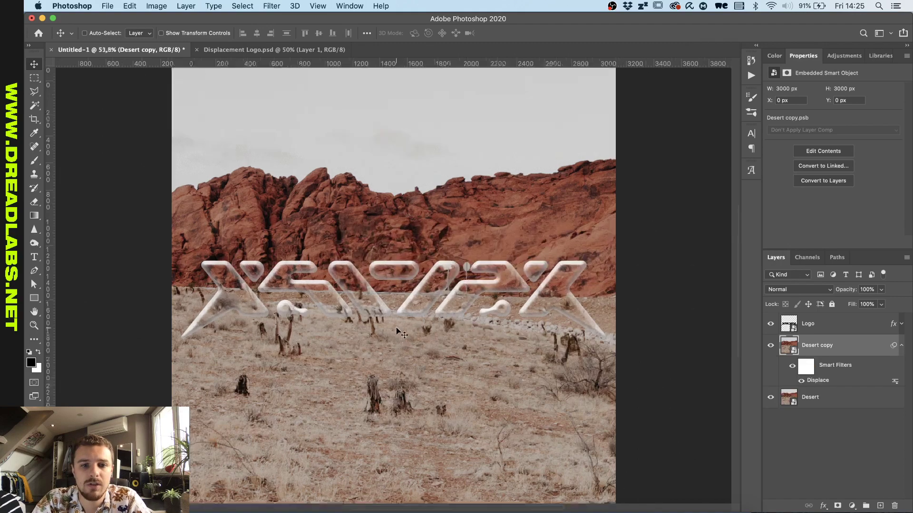
scroll(401, 333, "up", 13)
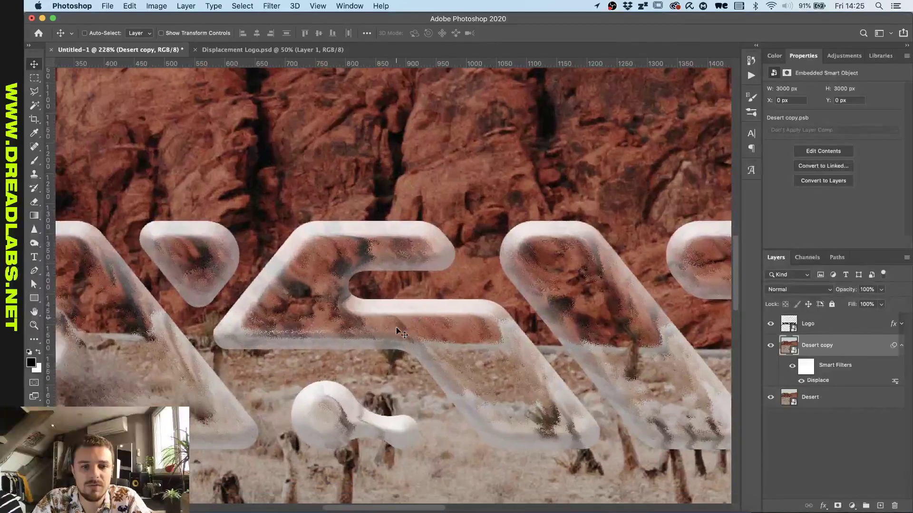
scroll(288, 242, "left", 3)
scroll(288, 243, "down", 2)
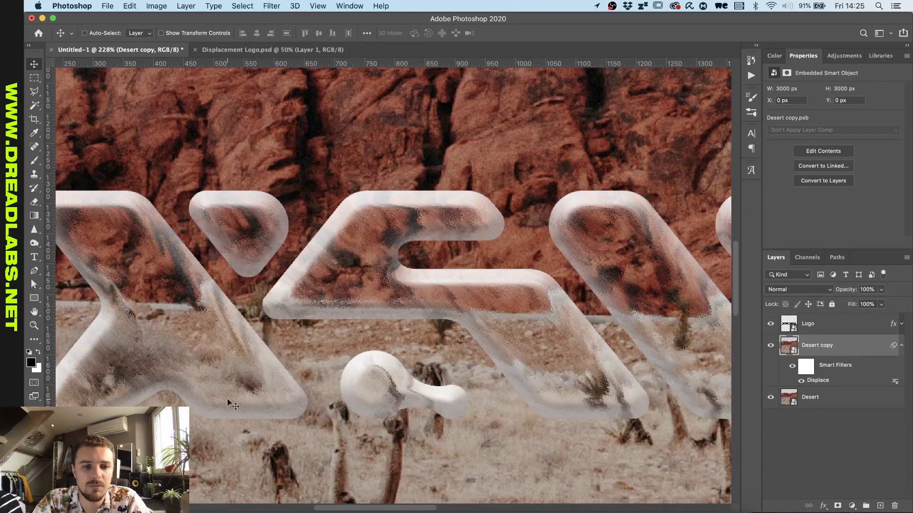
scroll(254, 386, "down", 2)
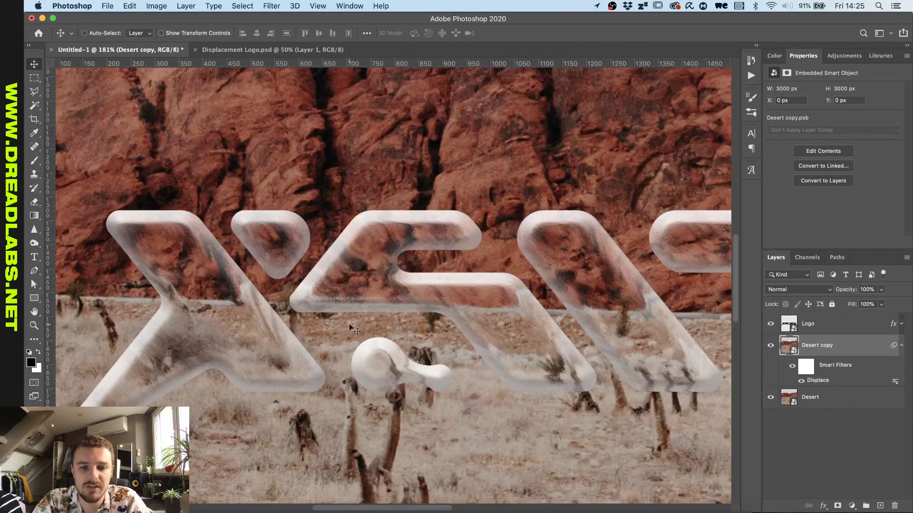
scroll(418, 386, "down", 2)
scroll(418, 386, "up", 1)
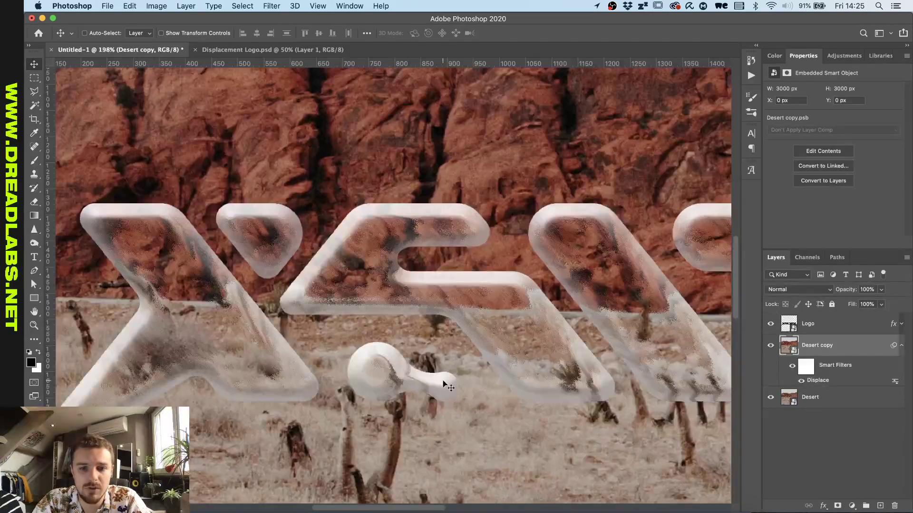
scroll(446, 386, "down", 1)
scroll(447, 386, "down", 2)
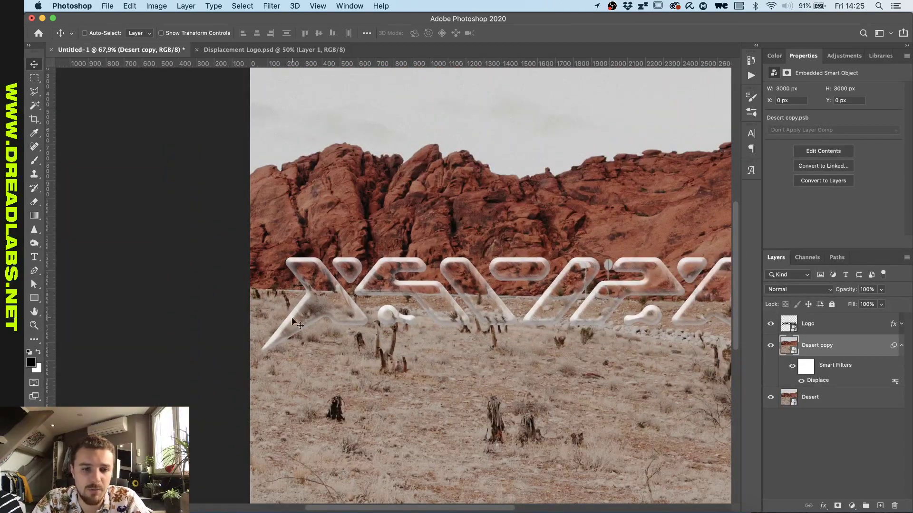
scroll(368, 316, "down", 1)
scroll(369, 315, "down", 1)
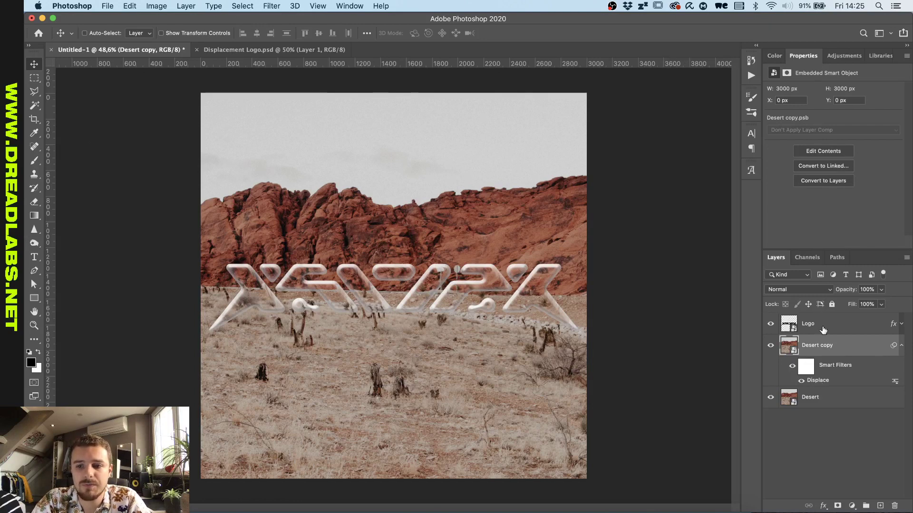
Duplicate Desert copy as Desert copy 2 and delete its Displace smart filter
key("super")
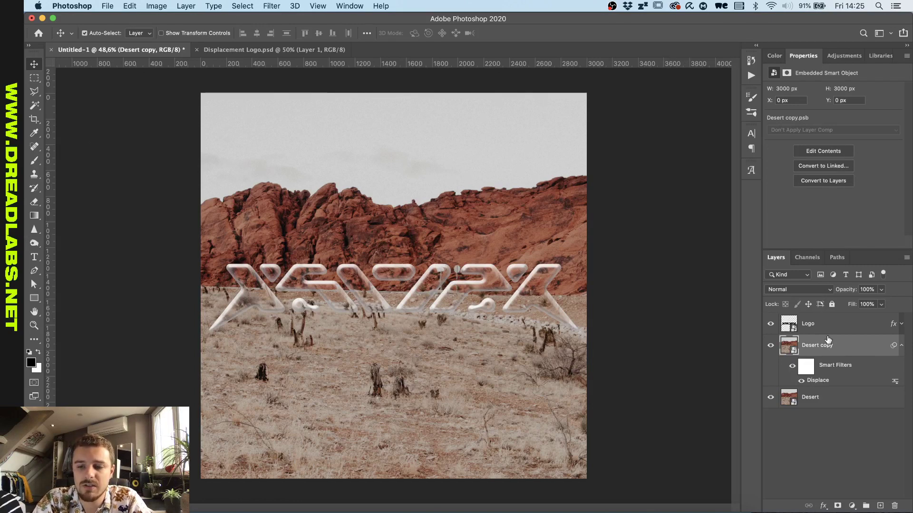
key("super+j")
right_click(821, 381)
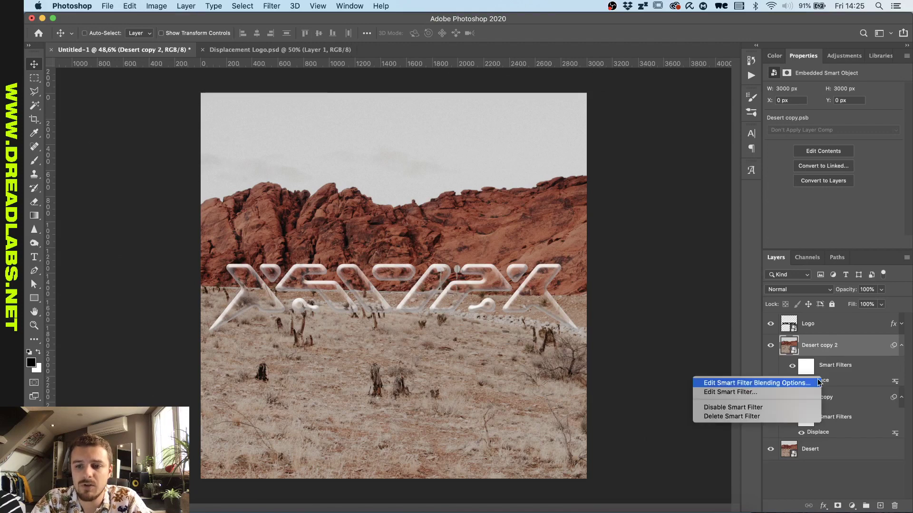
left_click(784, 420)
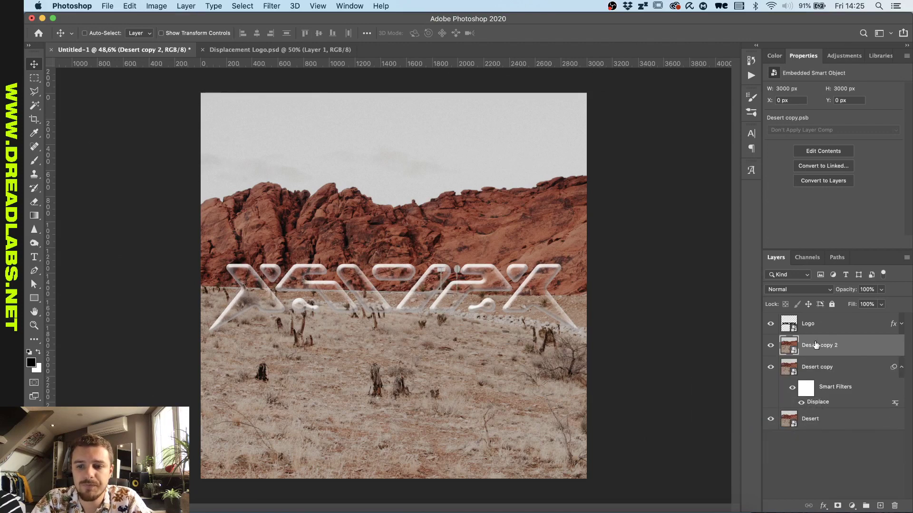
Mask Desert copy 2 to the Logo shape, then hide the Desert copy, Desert and Logo layers
key("super+equal")
key("super")
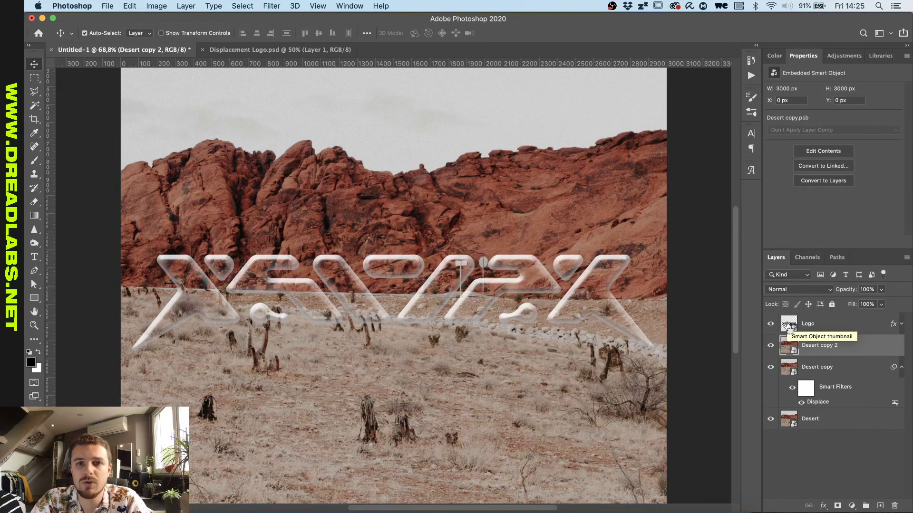
left_click(789, 327, "super")
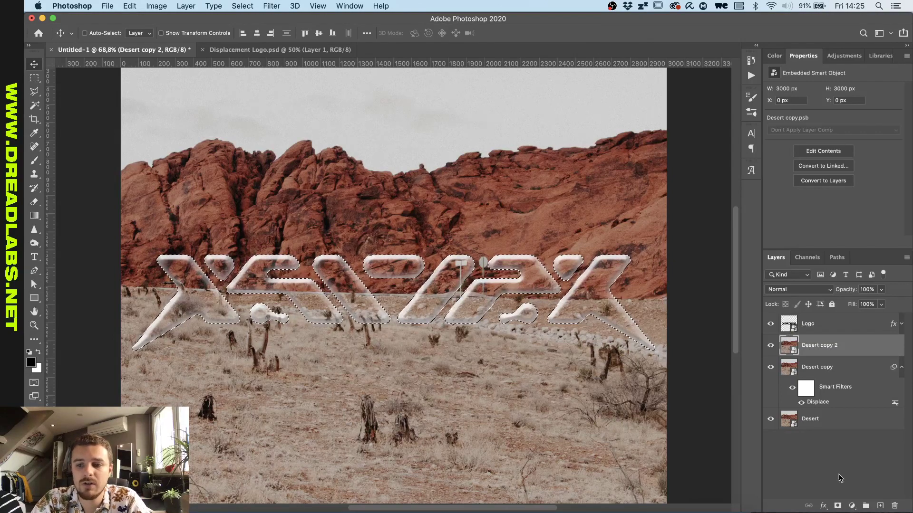
left_click(838, 506)
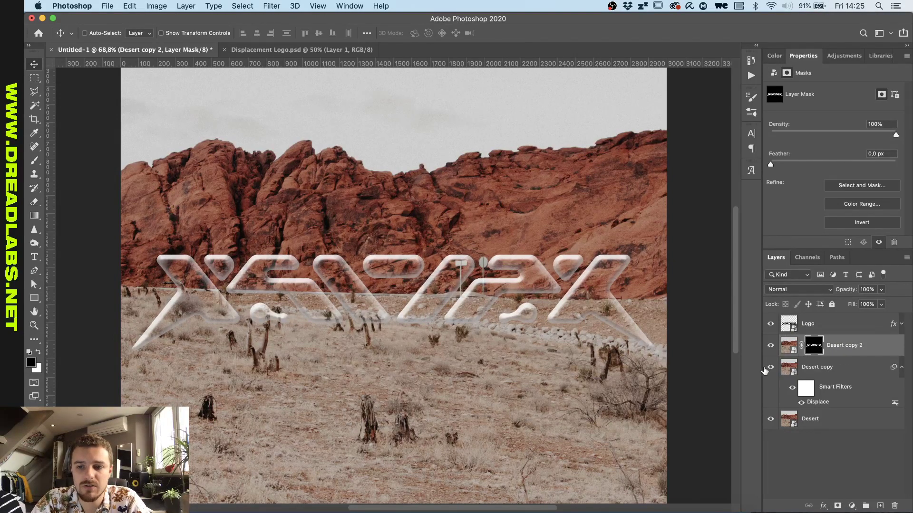
left_click(770, 367)
left_click(770, 419)
left_click(771, 324)
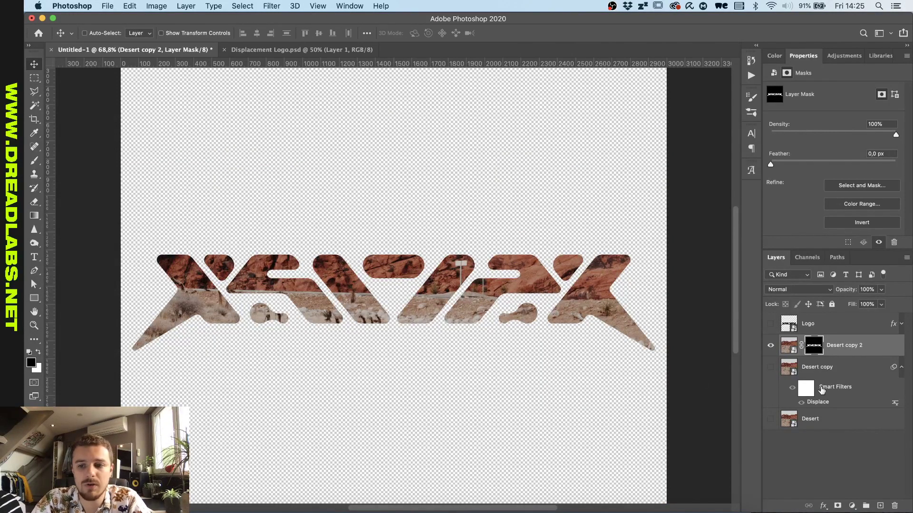
Show the Desert layer again and contract the logo selection by 22 px
left_click(771, 419)
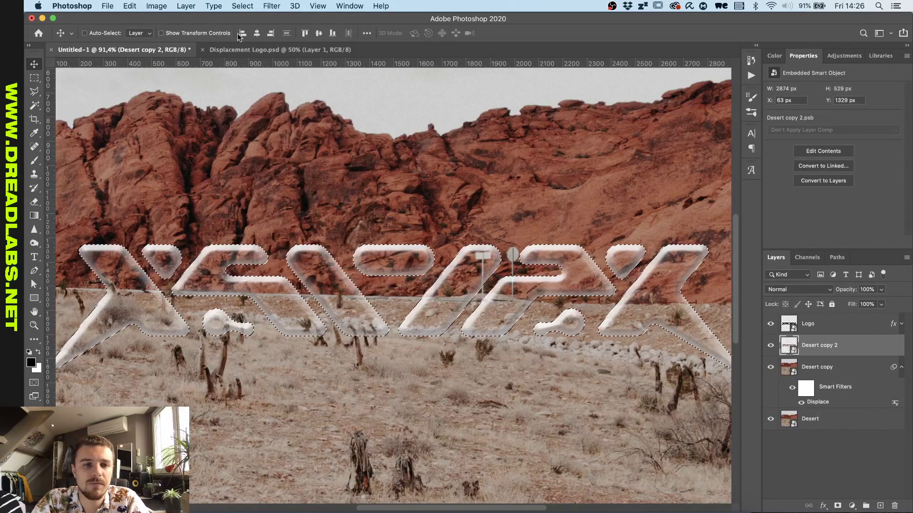
left_click(243, 5)
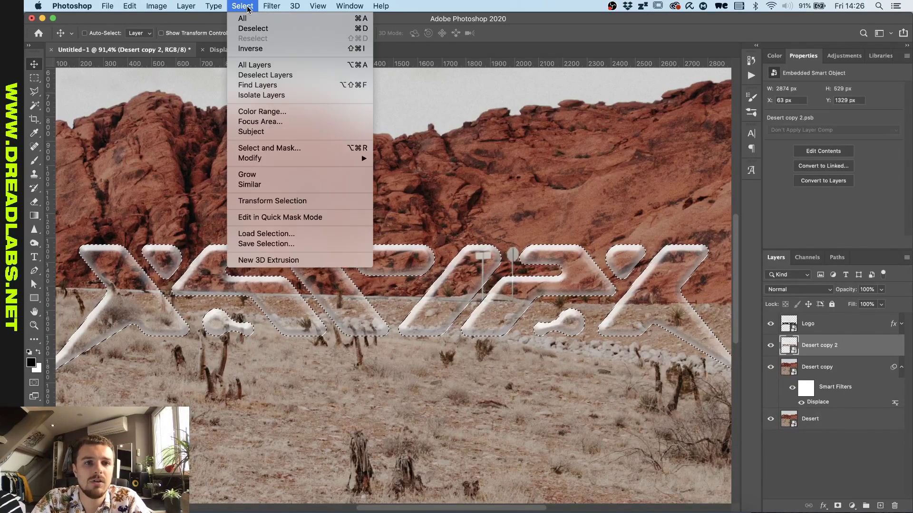
mouse_move(294, 158)
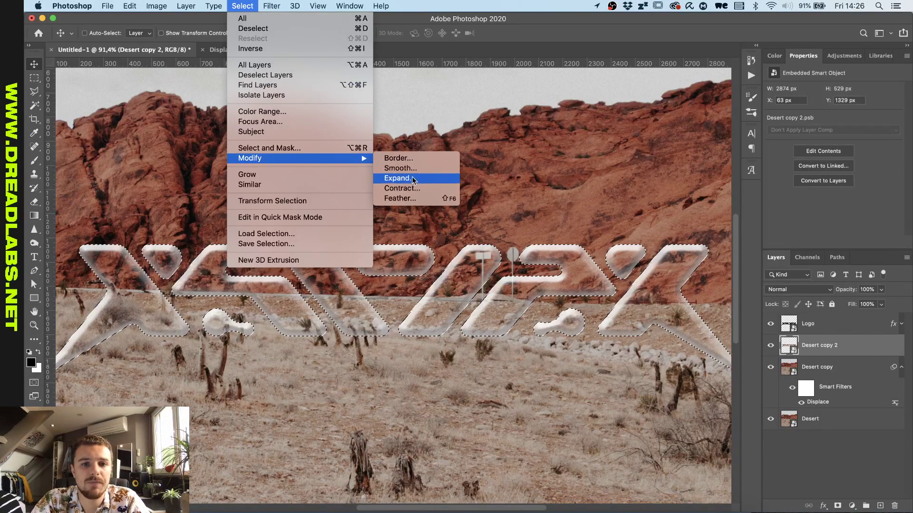
left_click(411, 186)
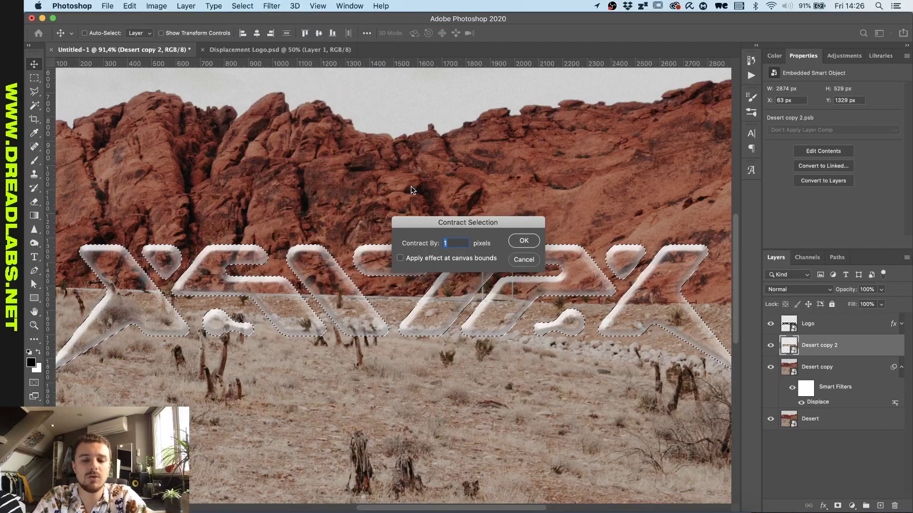
type("22")
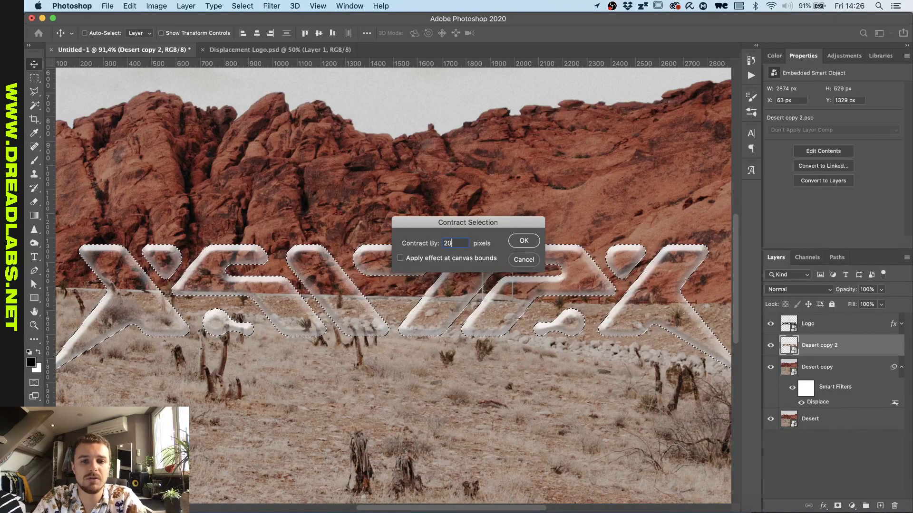
key("Return")
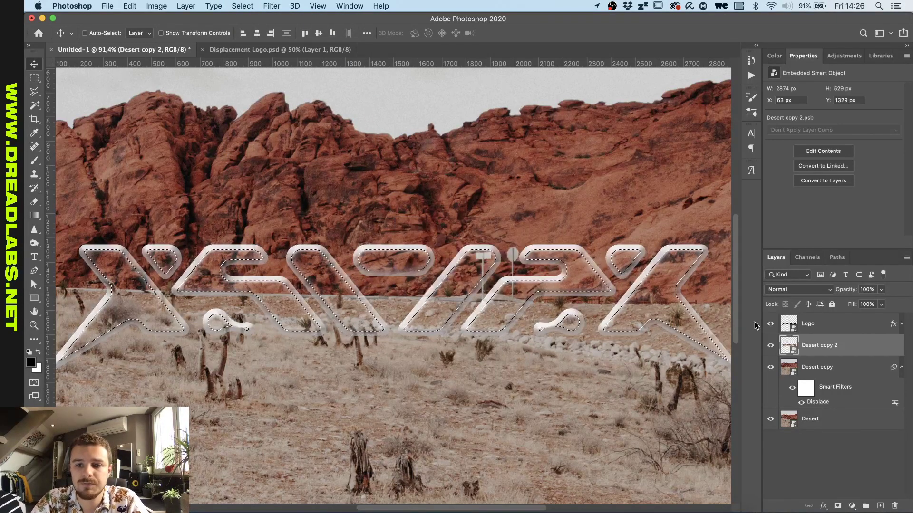
Feather the selection by 10 px, then hide the Desert copy, Desert and Logo layers
left_click(241, 6)
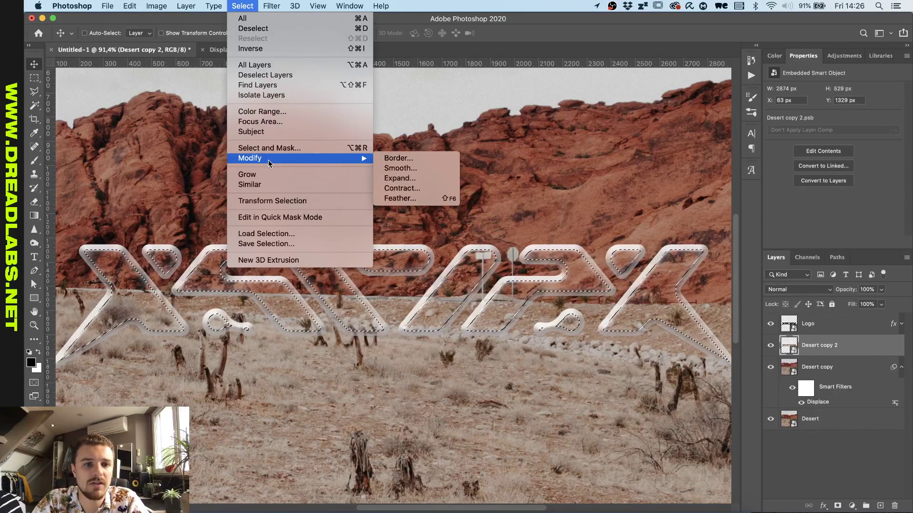
mouse_move(350, 162)
left_click(414, 201)
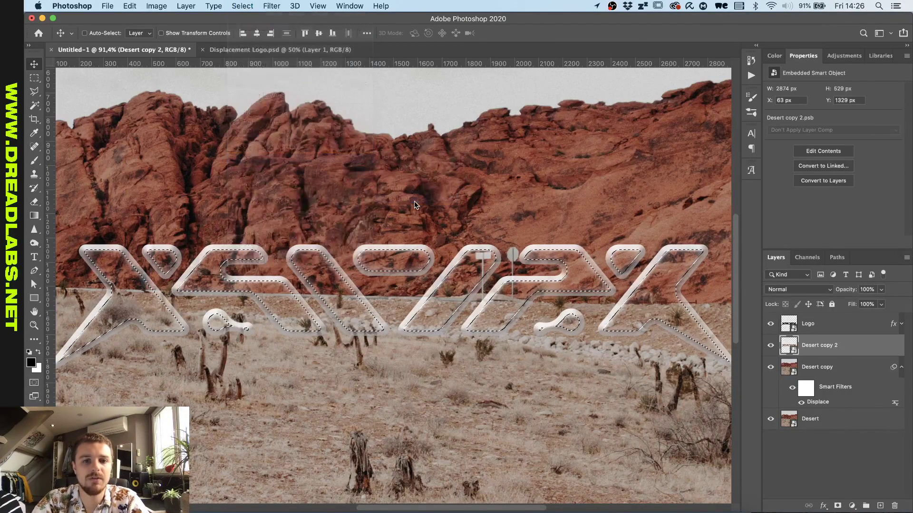
type("10")
key("Return")
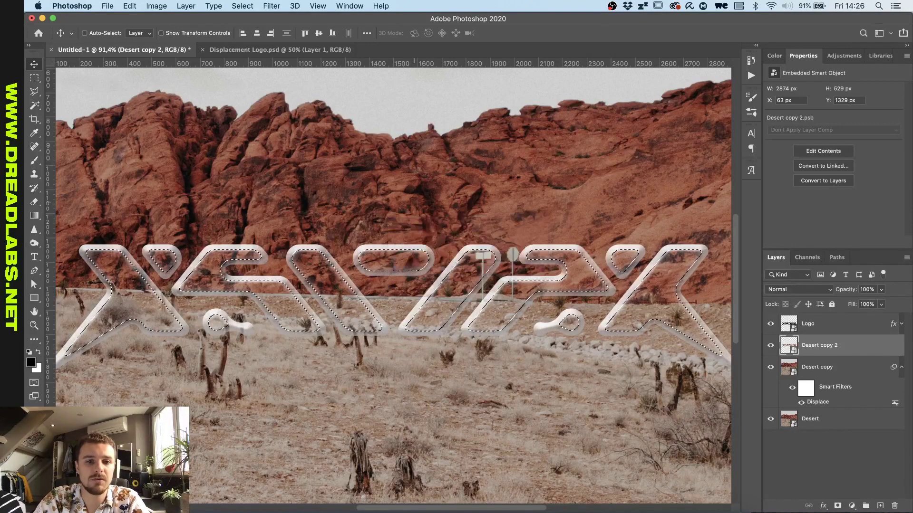
left_click(770, 367)
left_click(770, 419)
left_click(771, 324)
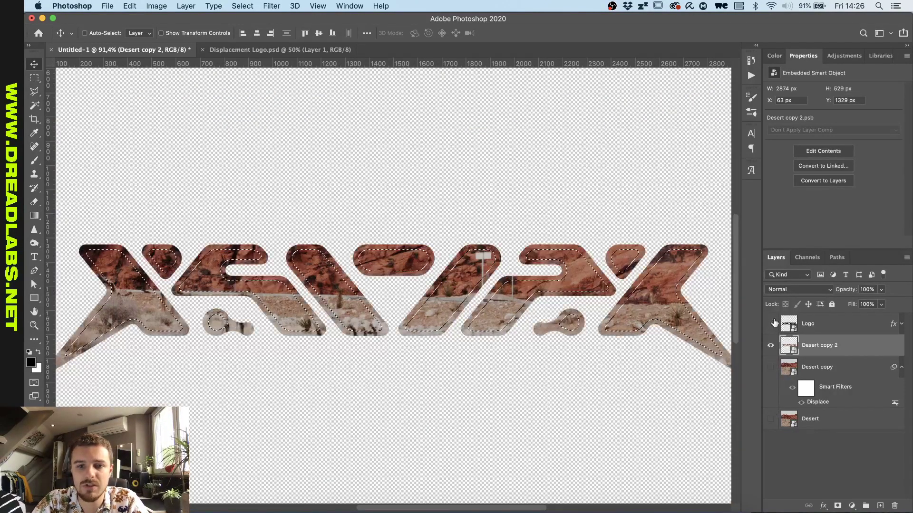
Mask Desert copy 2 with the feathered logo selection and show the displaced Desert copy again
left_click(837, 506)
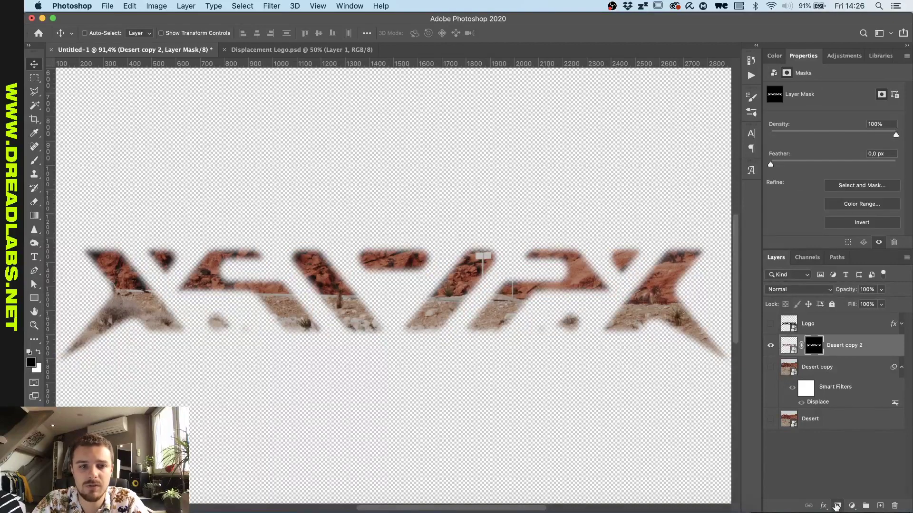
scroll(279, 270, "down", 3)
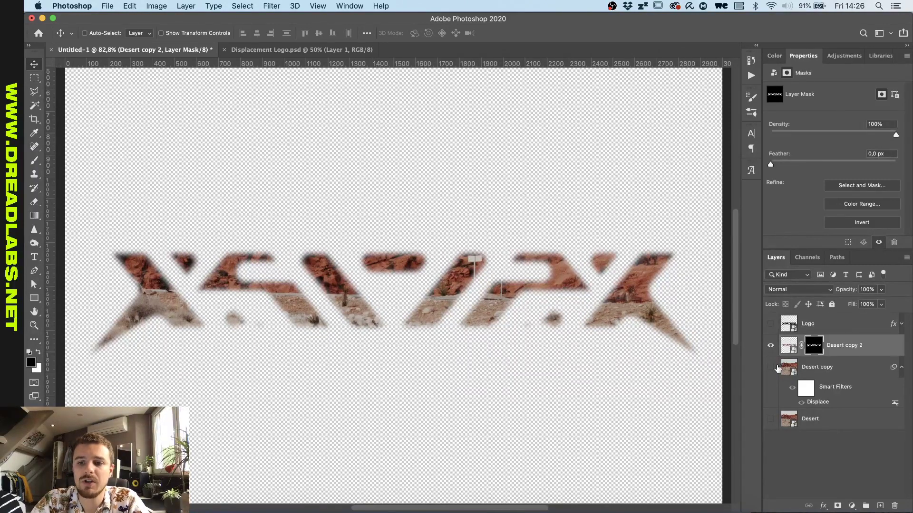
left_click(772, 368)
left_click(770, 367)
left_click(771, 367)
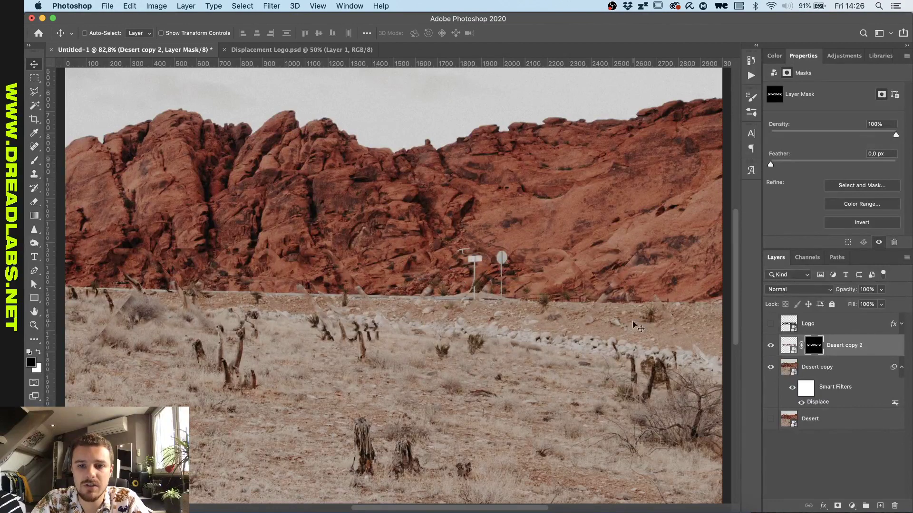
Zoom in on the letters, compare with Desert copy 2 on and off, then open its mask menu
key("super+plus")
key("super+plus")
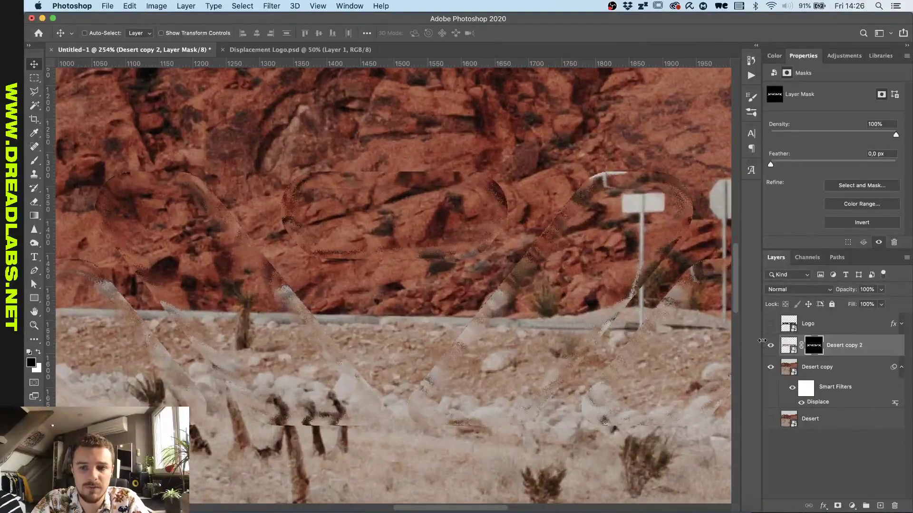
left_click(769, 345)
left_click(770, 345)
left_click(770, 345)
left_click(771, 346)
key("super+minus")
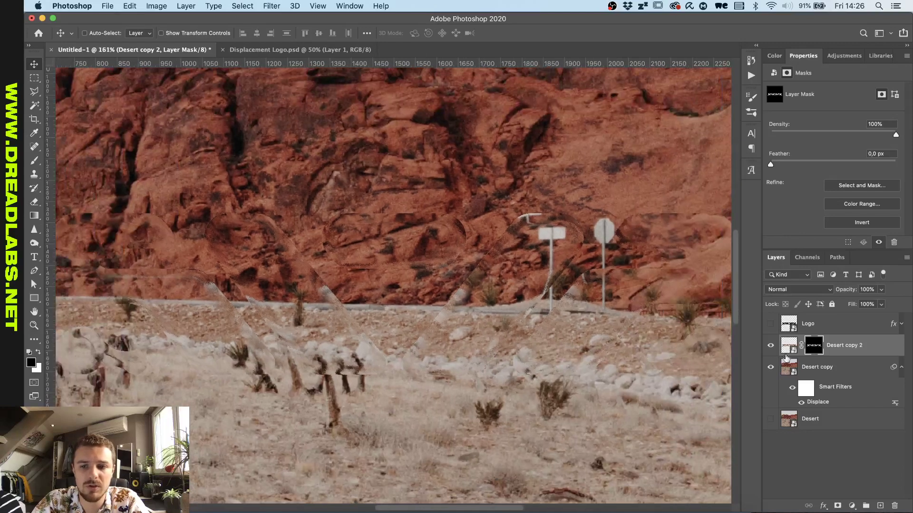
right_click(812, 346)
Delete Desert copy 2's old mask, load the logo selection and contract it by 20 px
left_click(732, 360)
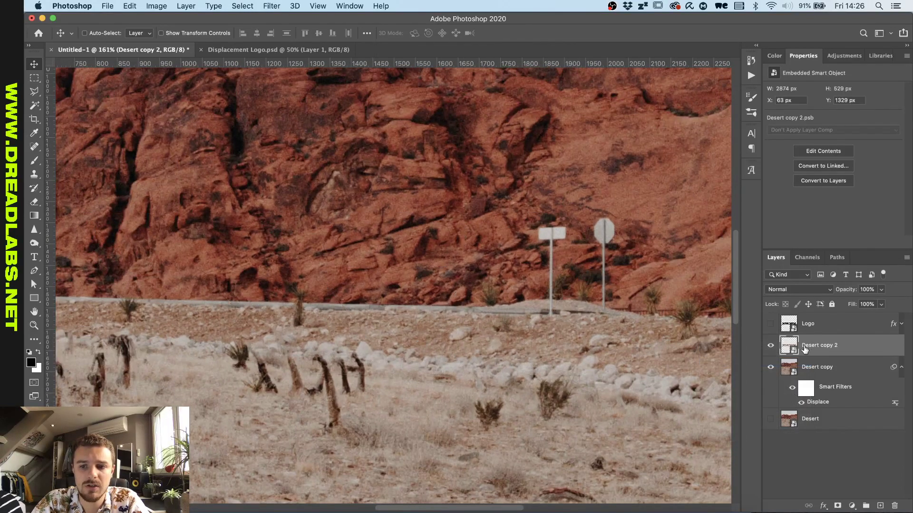
left_click(789, 347, "super")
left_click(243, 5)
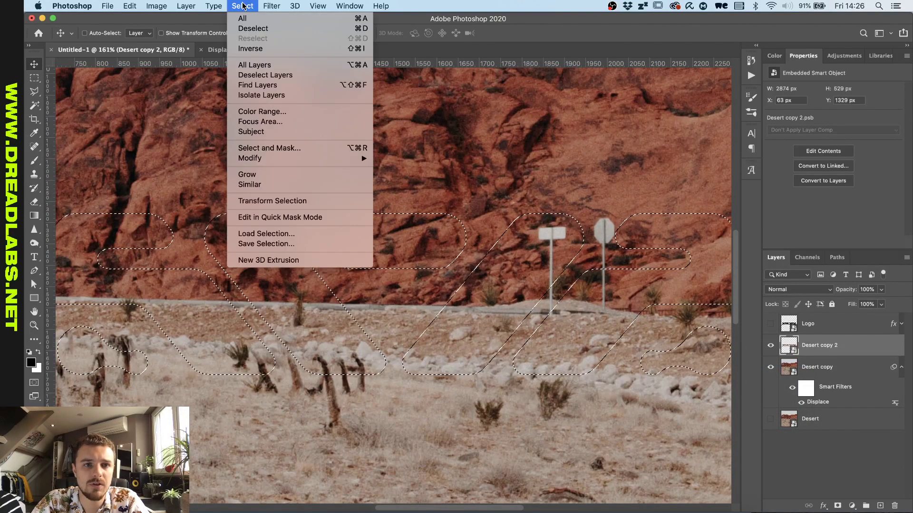
mouse_move(273, 157)
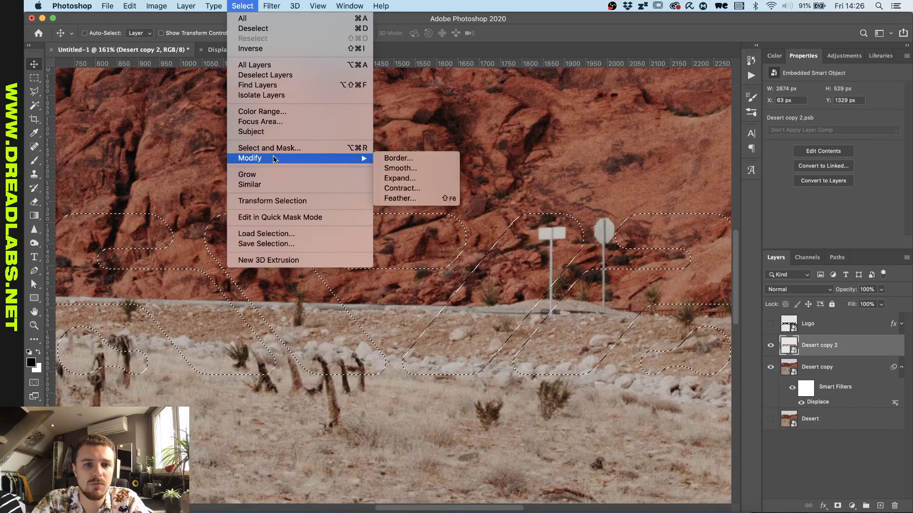
left_click(402, 188)
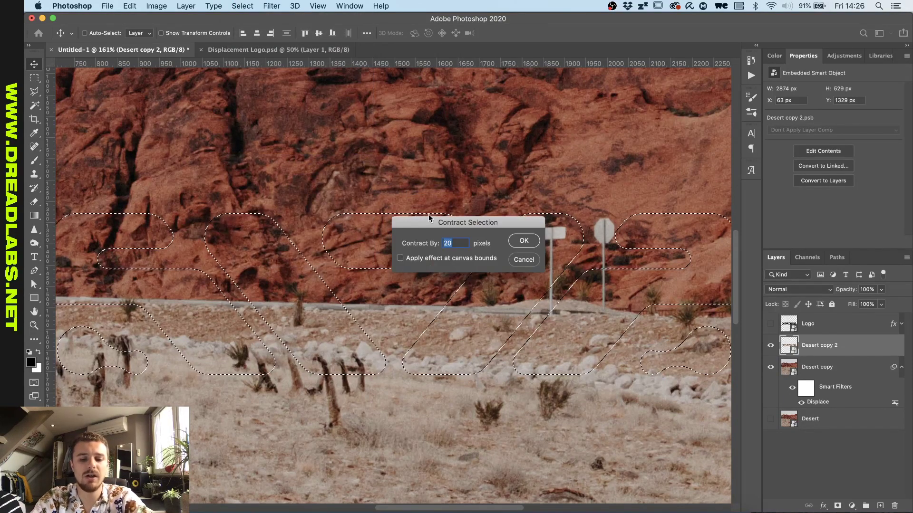
key("Return")
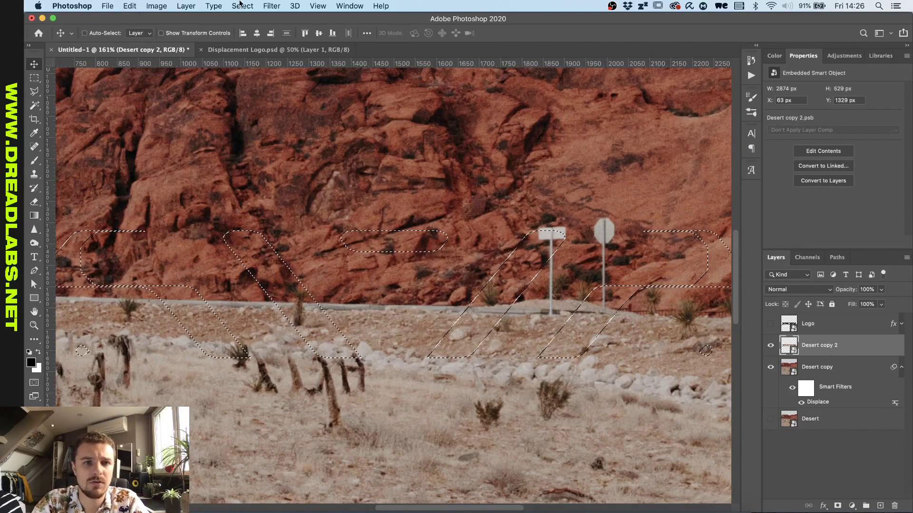
Feather the contracted selection and add it as Desert copy 2's layer mask
left_click(243, 6)
mouse_move(266, 159)
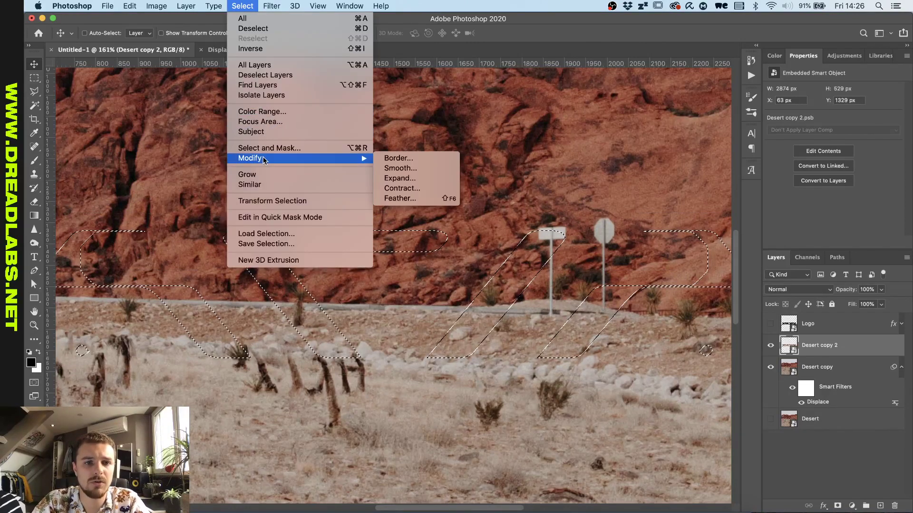
left_click(410, 198)
key("Return")
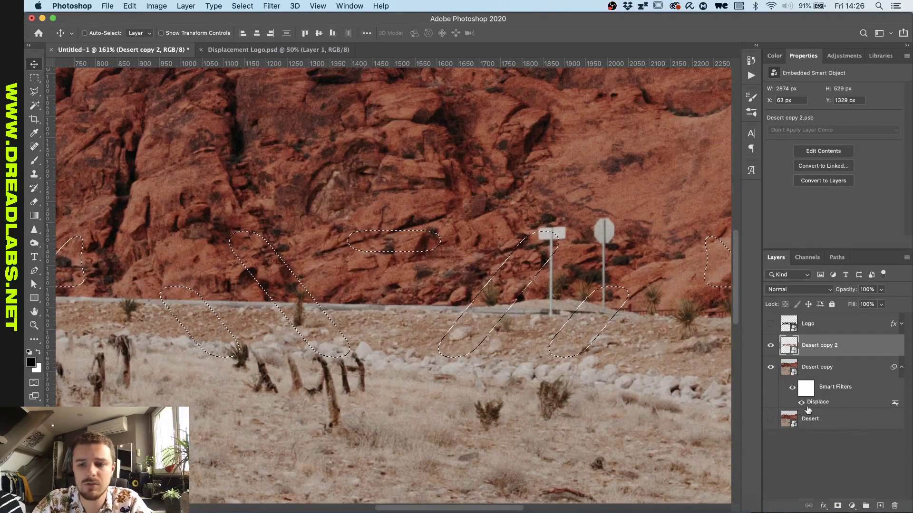
left_click(837, 506)
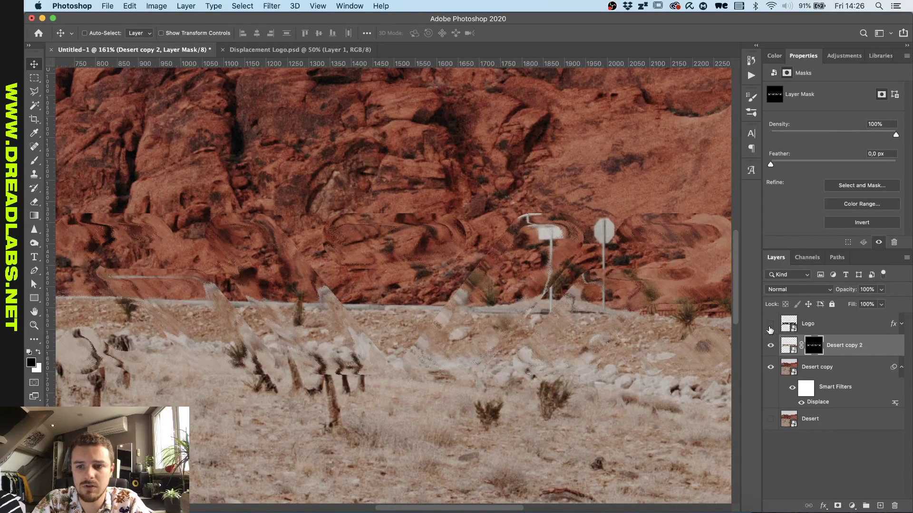
Toggle Desert copy on and off to compare it with the masked Desert copy 2
left_click(771, 369)
left_click(771, 368)
left_click(771, 368)
left_click(771, 369)
left_click(771, 369)
left_click(771, 368)
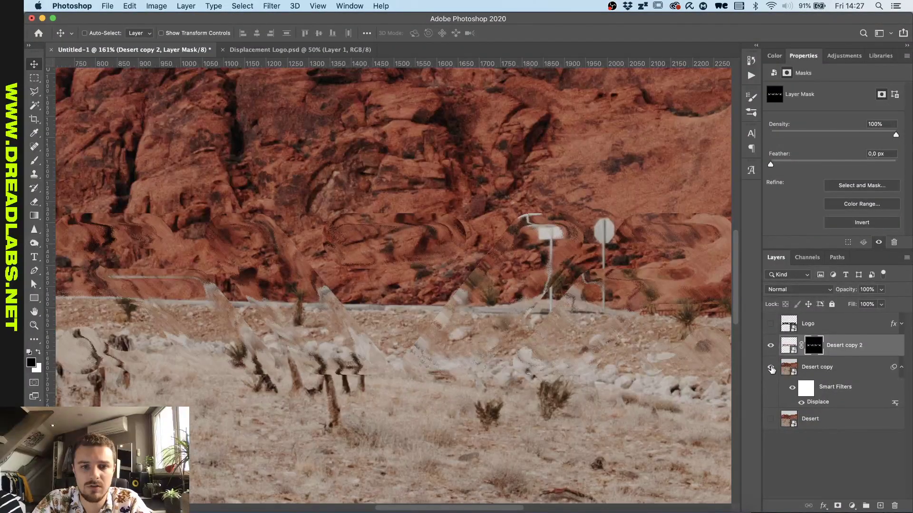
Turn on the original Desert photo layer and the displaced Desert copy again
left_click(828, 369)
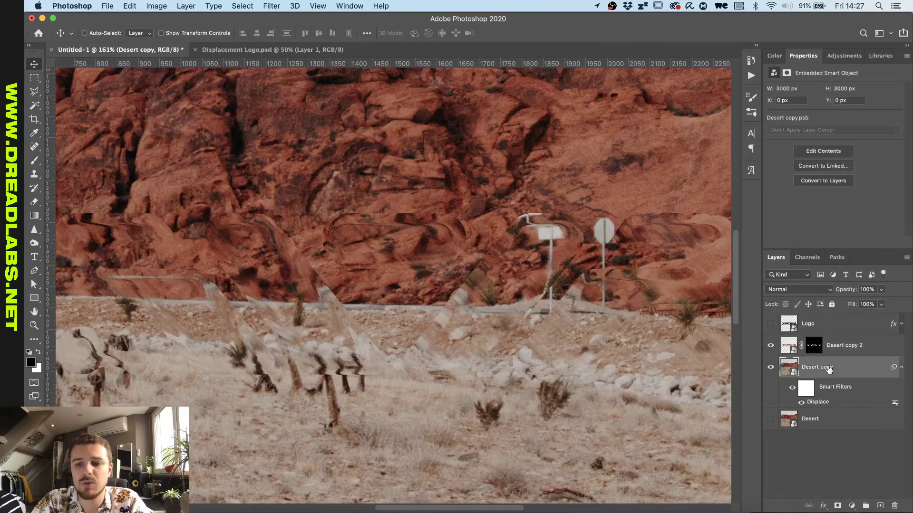
left_click(786, 347)
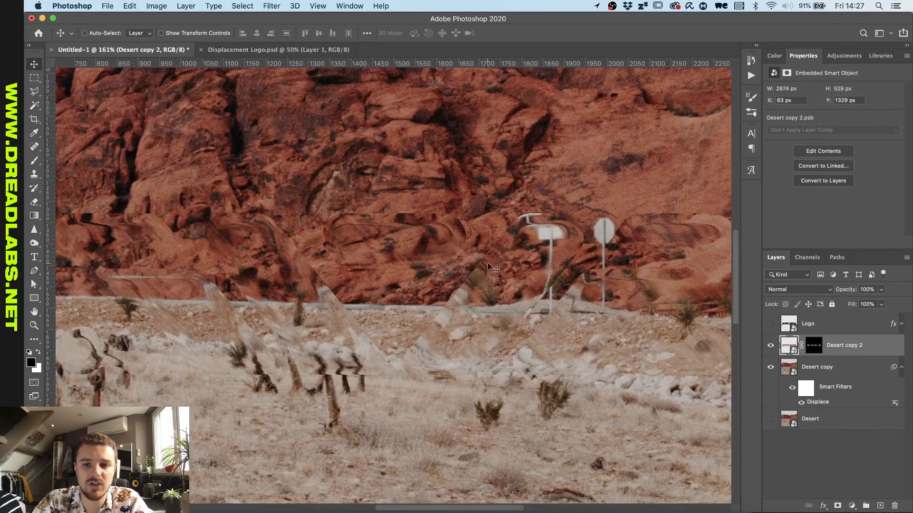
left_click(771, 367)
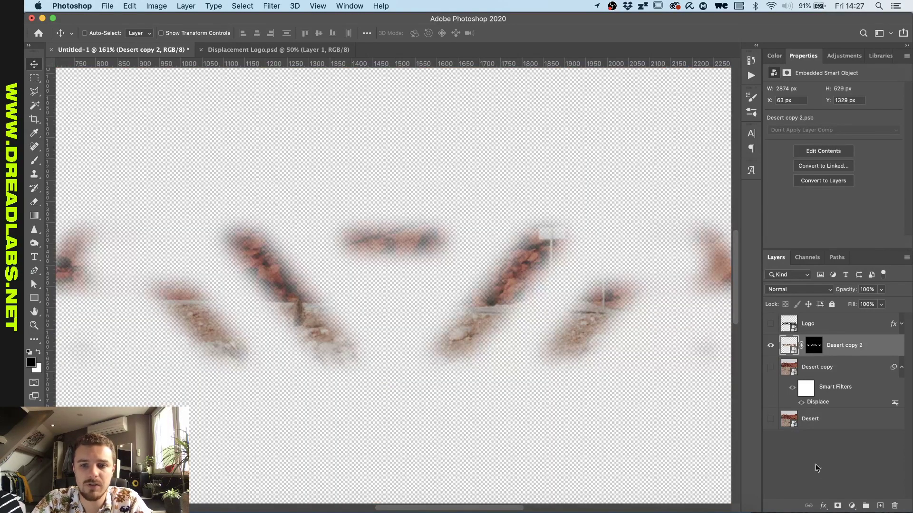
left_click(770, 420)
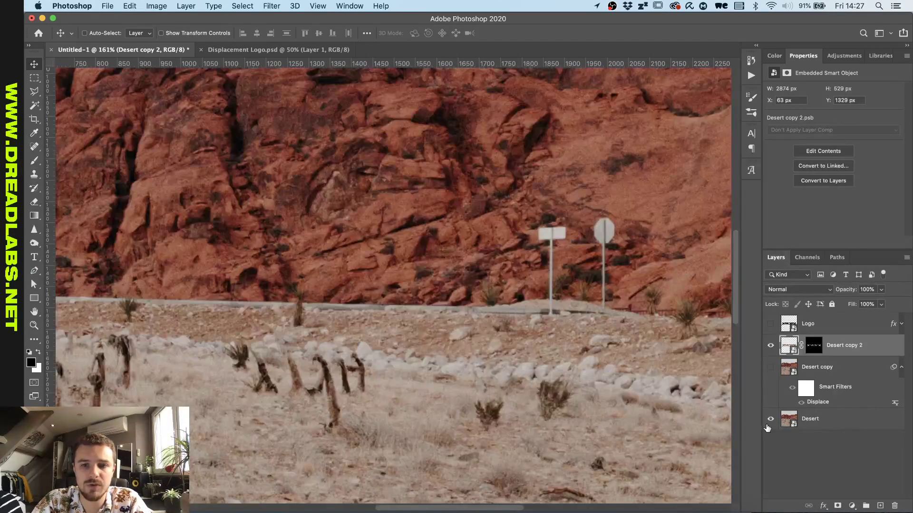
left_click(771, 367)
Duplicate Desert copy as Desert copy 3 and delete its Displace smart filter
left_click(825, 371)
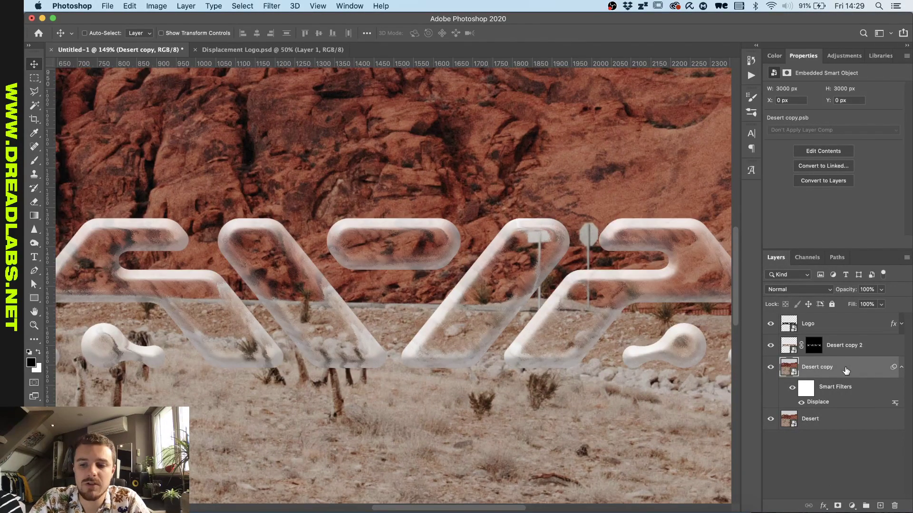
key("super+j")
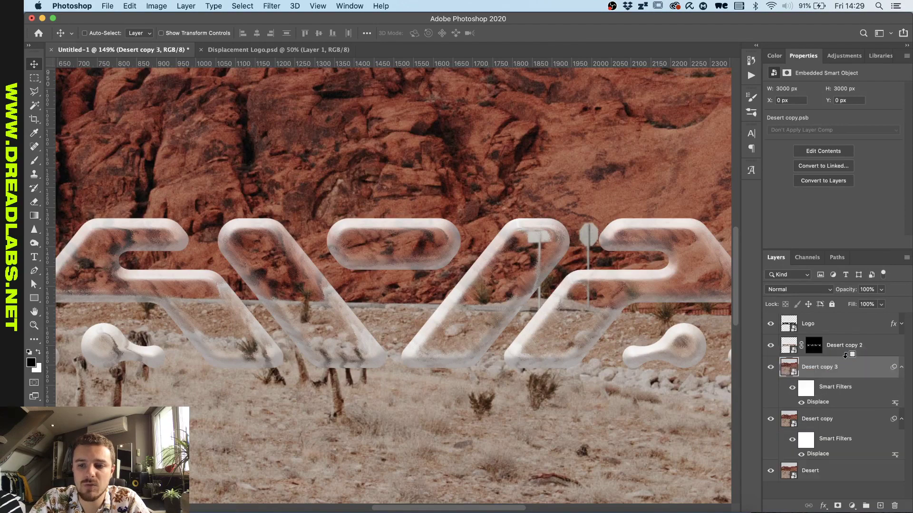
right_click(820, 409)
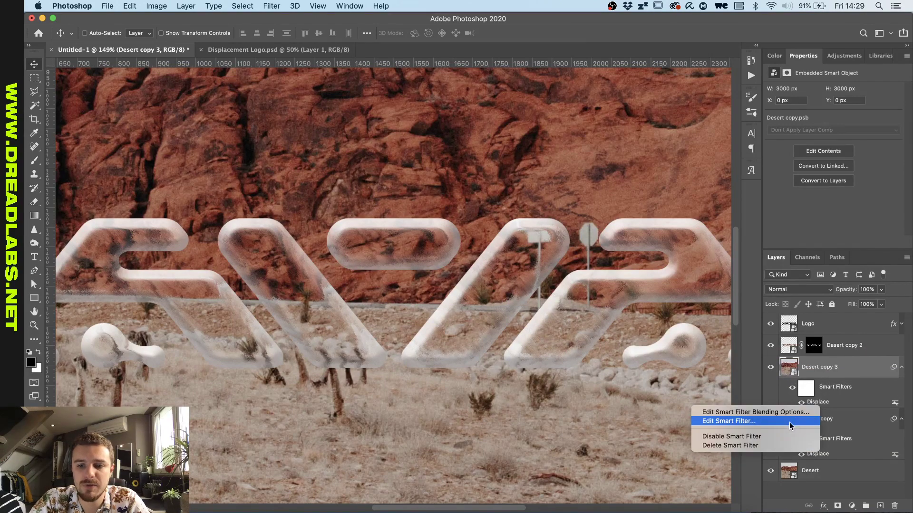
left_click(776, 446)
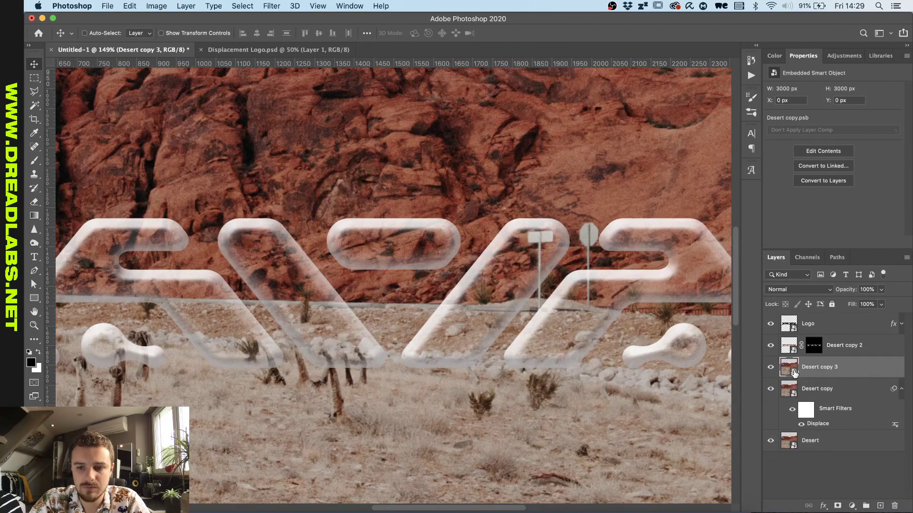
Rasterize Desert copy 3, convert it back to a smart object, and clear the logo selection
right_click(825, 360)
left_click(758, 236)
right_click(831, 359)
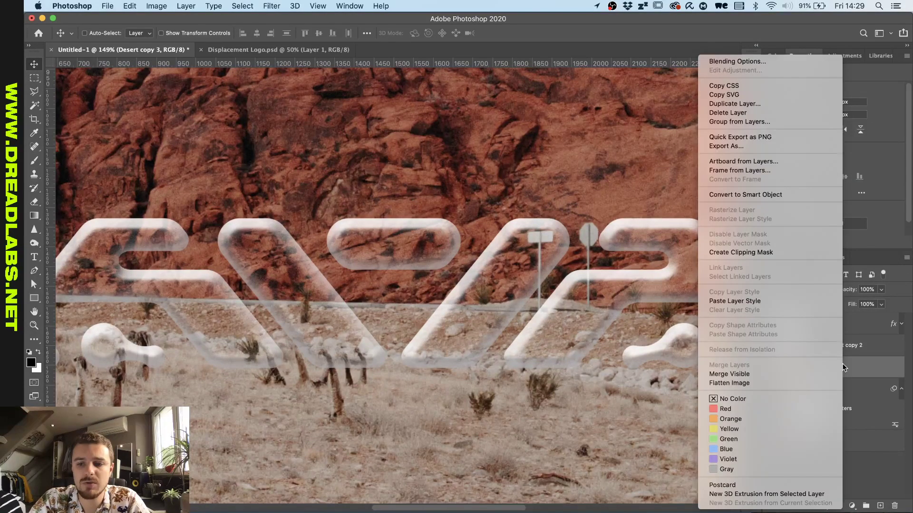
left_click(770, 195)
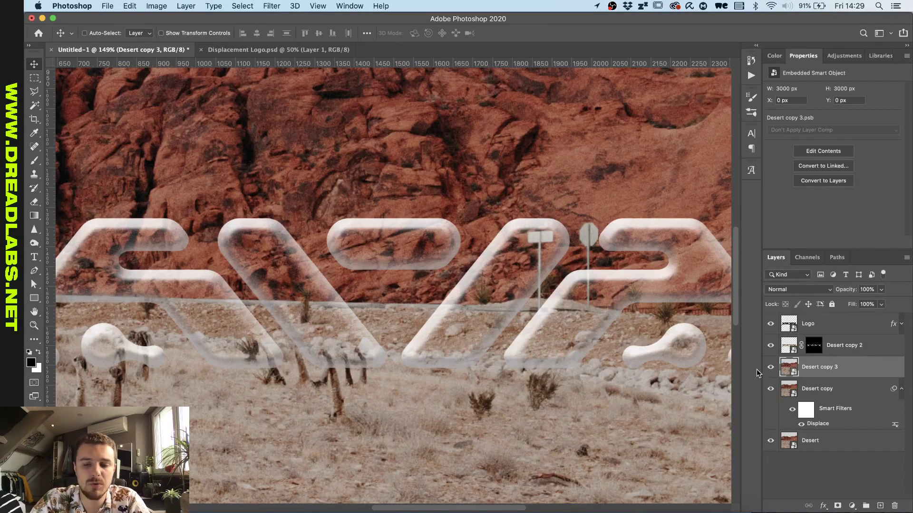
scroll(548, 352, "down", 3)
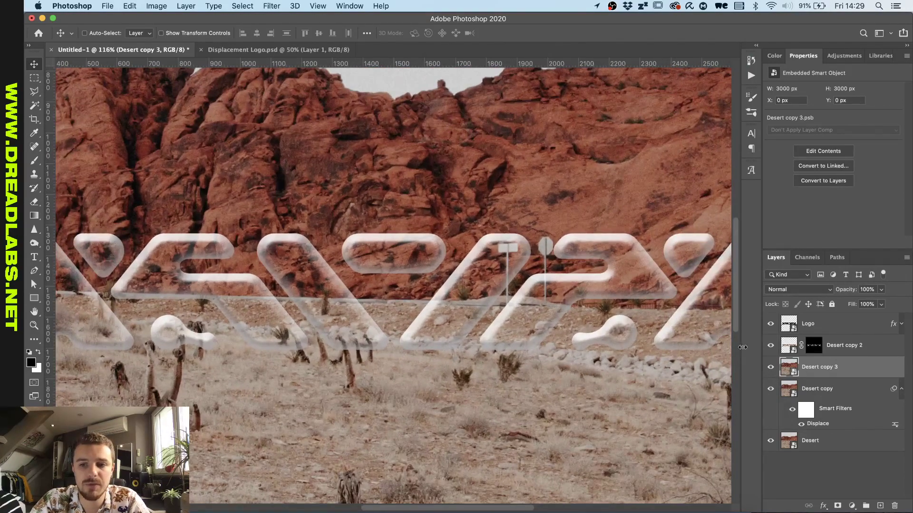
left_click(789, 328, "super")
key("super+d")
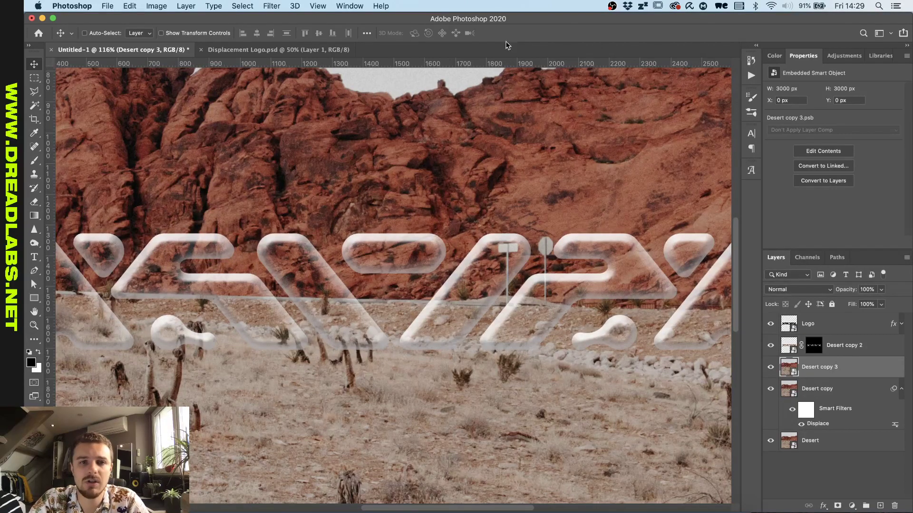
Apply a Gaussian Blur with radius 20 px to Desert copy 3
left_click(271, 6)
mouse_move(361, 132)
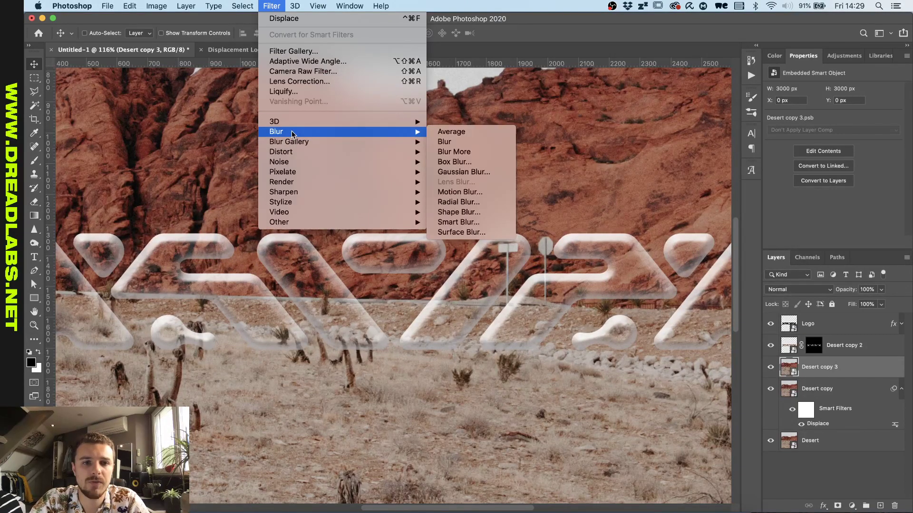
left_click(463, 172)
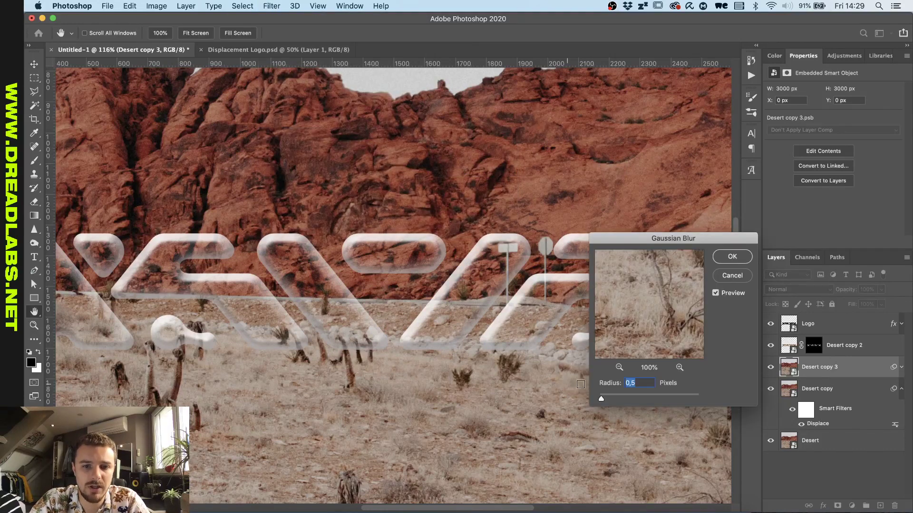
type("20")
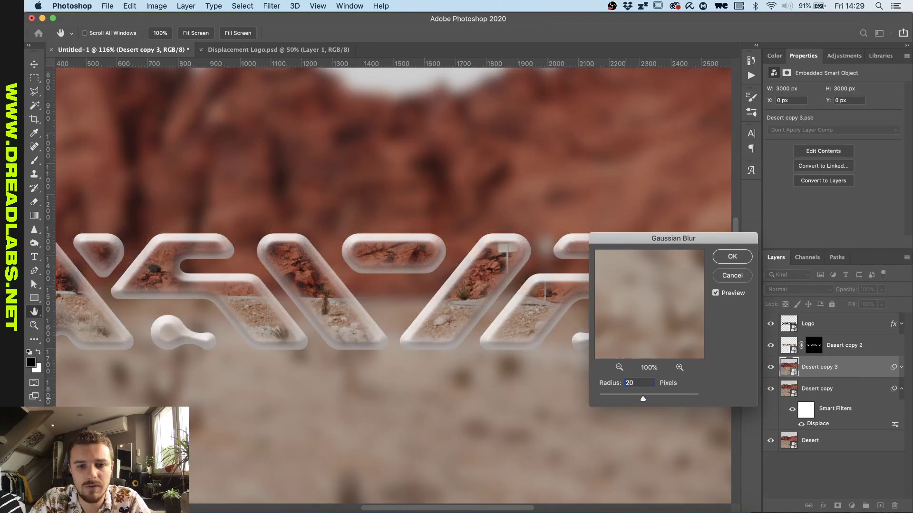
left_click(735, 259)
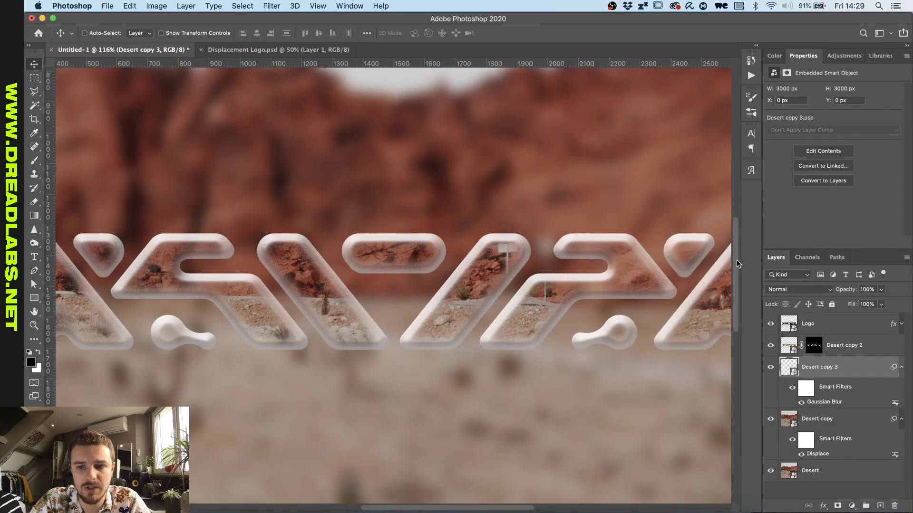
Hide Desert copy 2 and reconfirm the 20 px blur radius on Desert copy 3
left_click(837, 349)
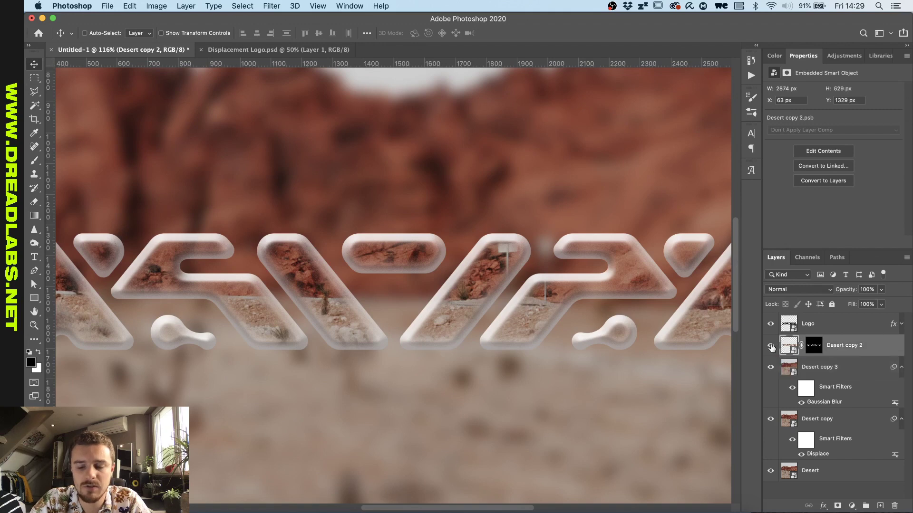
left_click(771, 346)
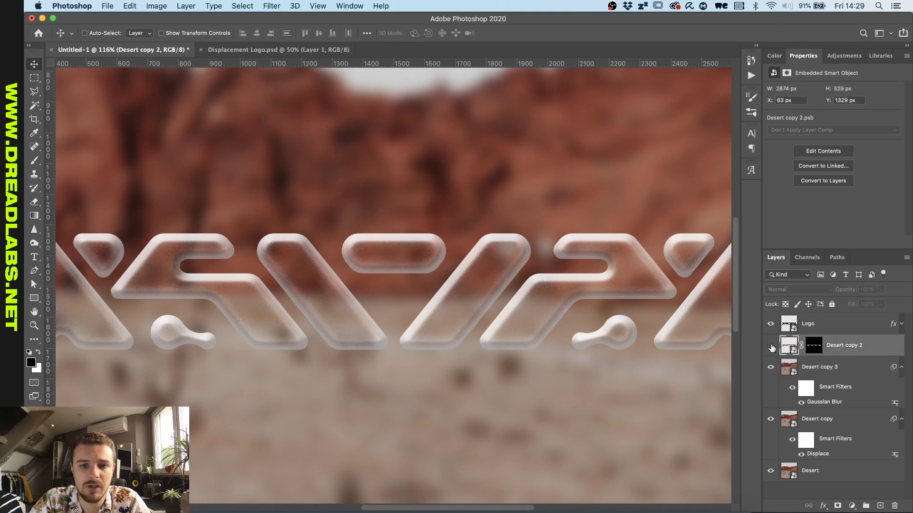
double_click(837, 402)
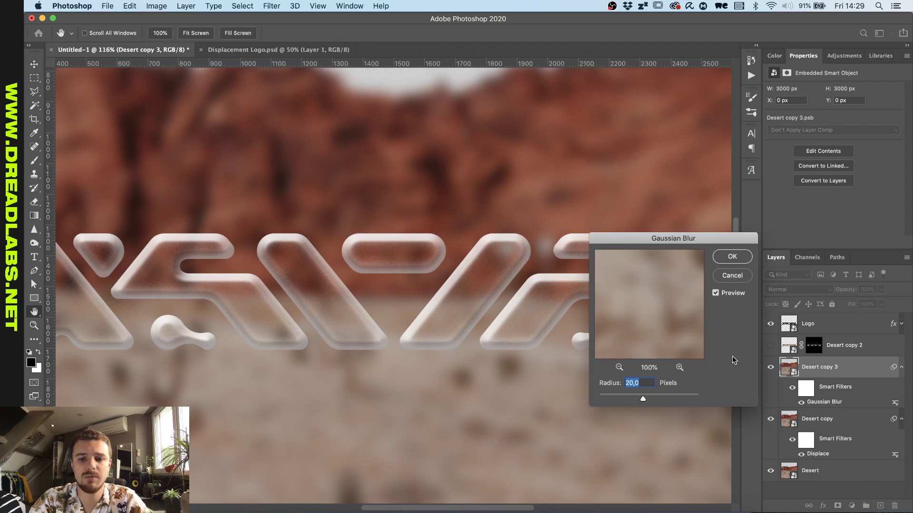
type("20")
key("Return")
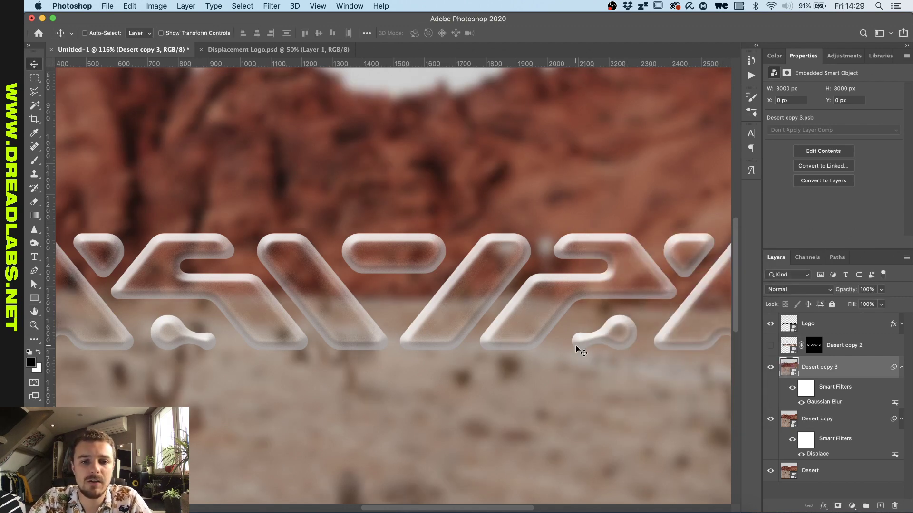
scroll(580, 351, "up", 2)
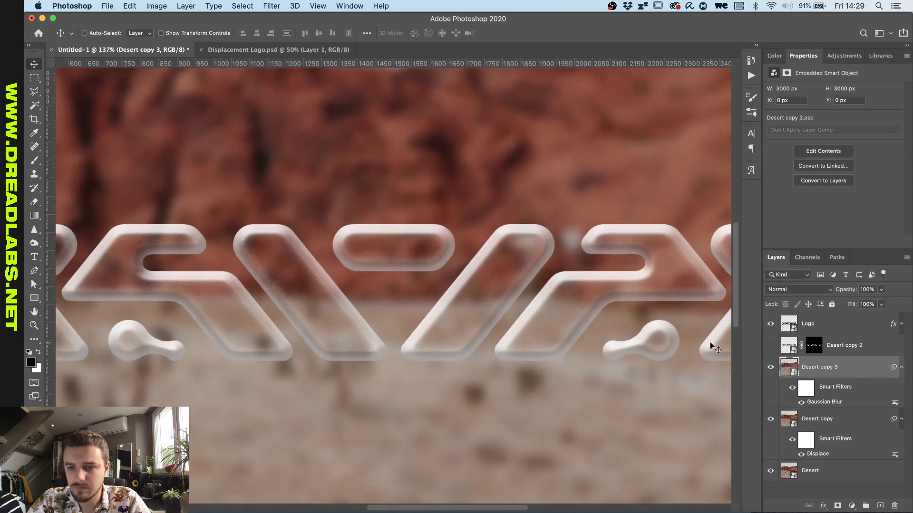
Clip Desert copy 3 to a style-free Logo copy beneath it, hiding the original Logo
left_click(901, 367)
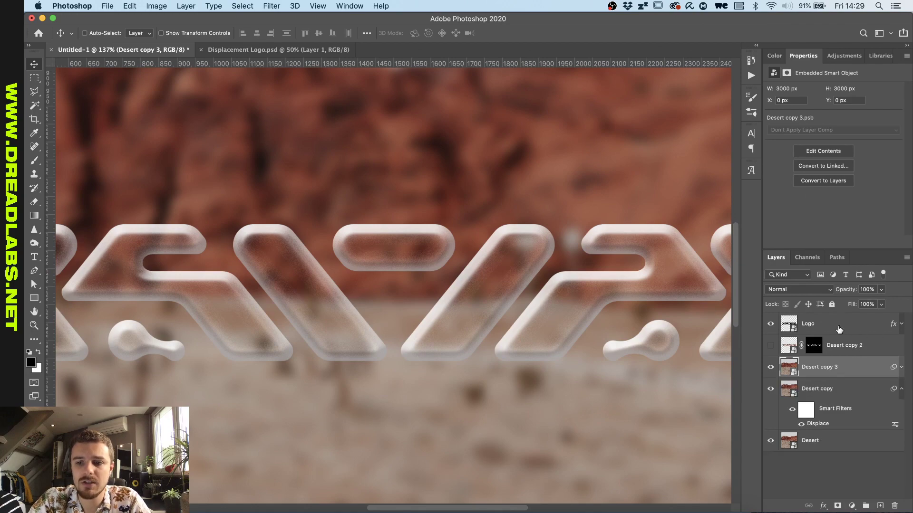
left_click_drag(825, 323, 823, 372)
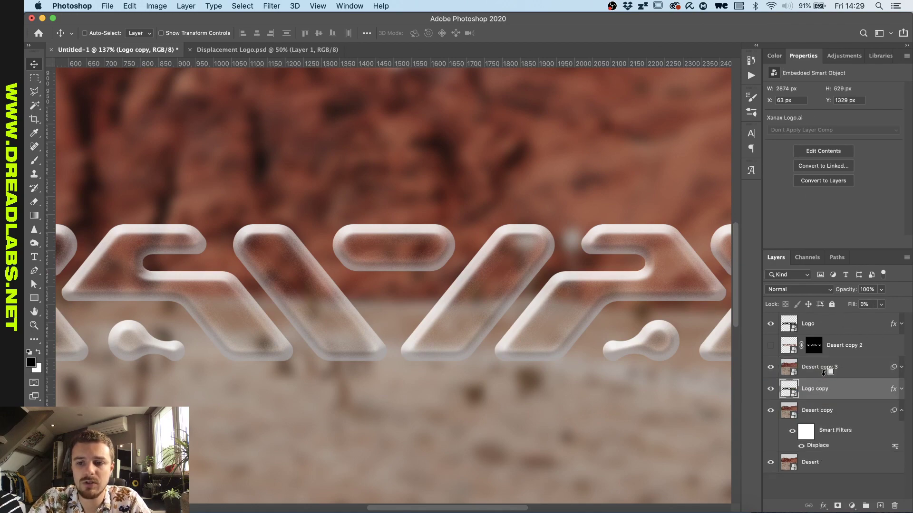
left_click(824, 373, "alt")
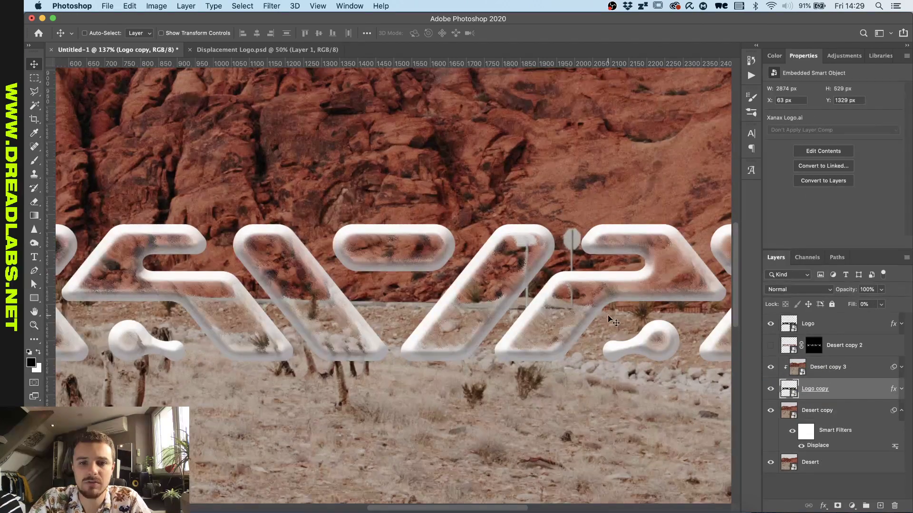
key("super+plus")
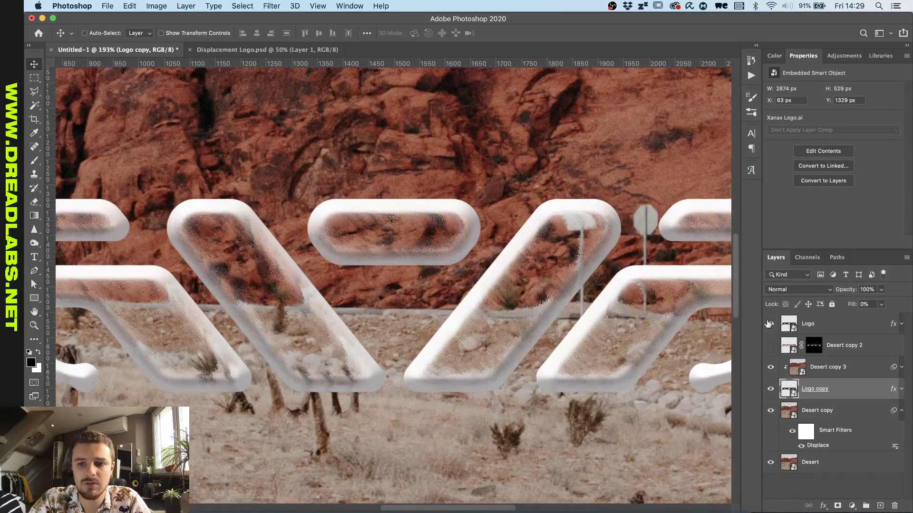
left_click(771, 325)
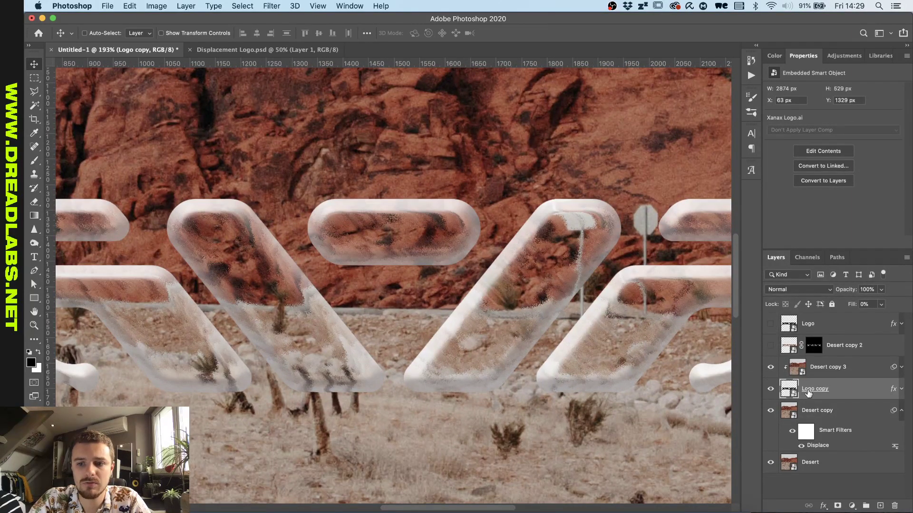
right_click(861, 395)
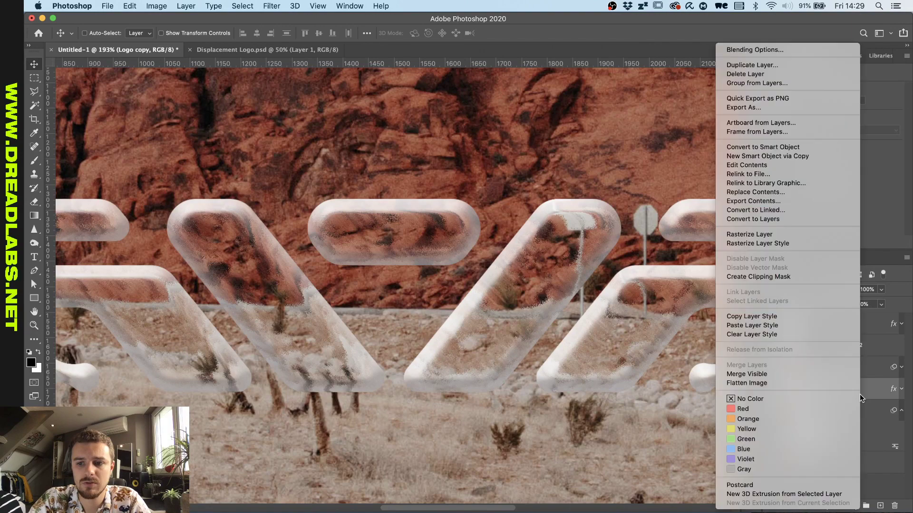
left_click(804, 335)
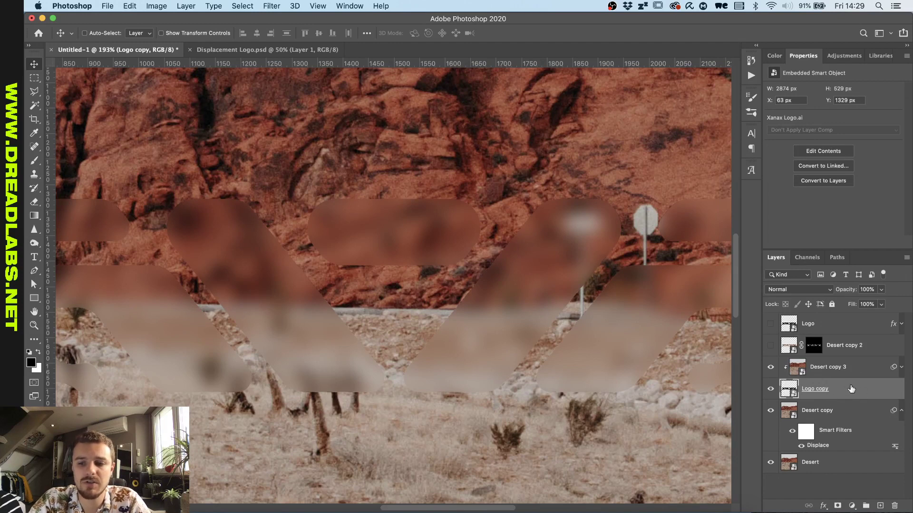
Turn Desert copy 2 back on to compare the sharp letters against the blur
left_click(821, 369)
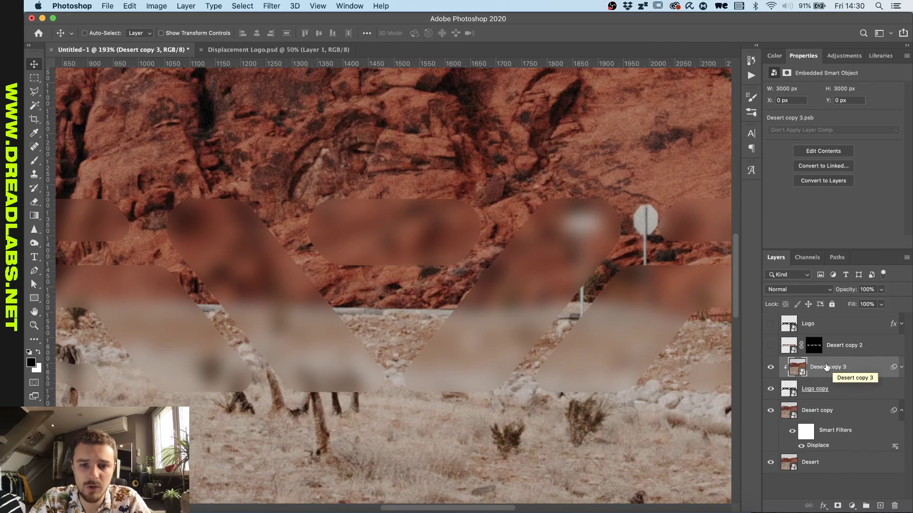
scroll(270, 300, "down", 3)
left_click(770, 345)
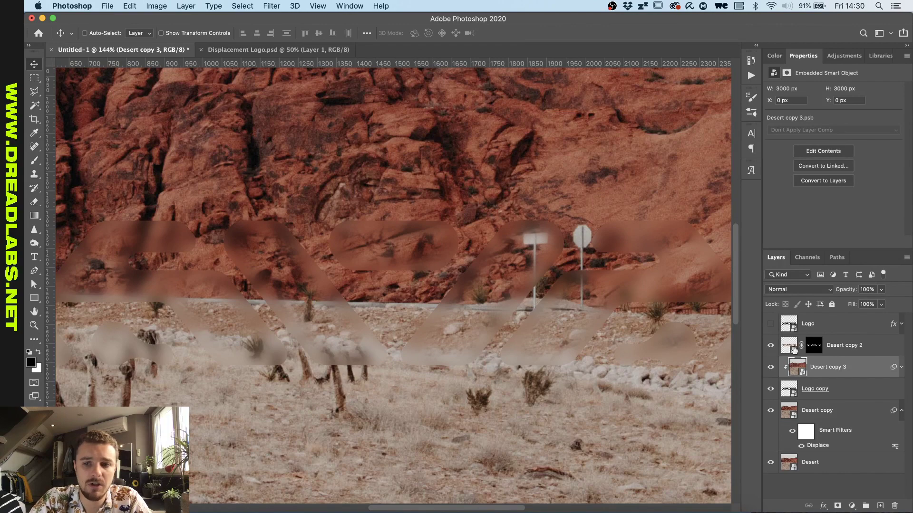
scroll(513, 356, "up", 2)
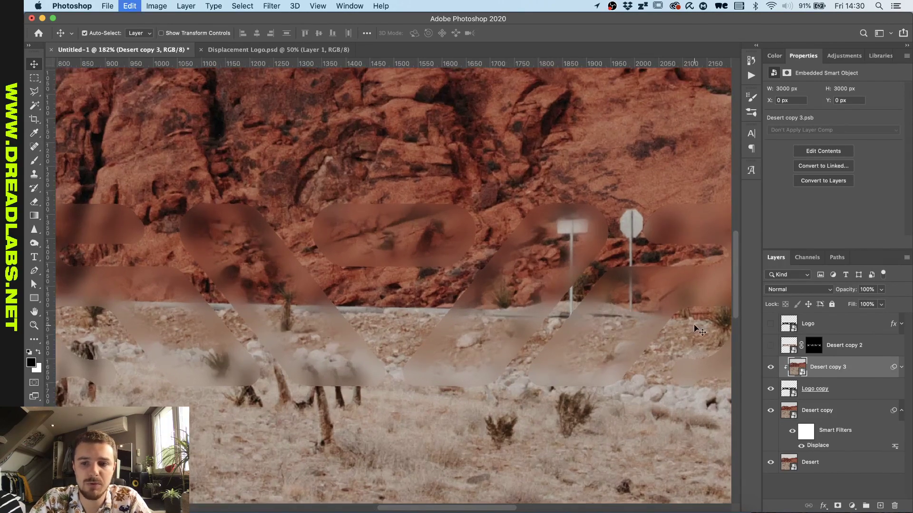
left_click(771, 345)
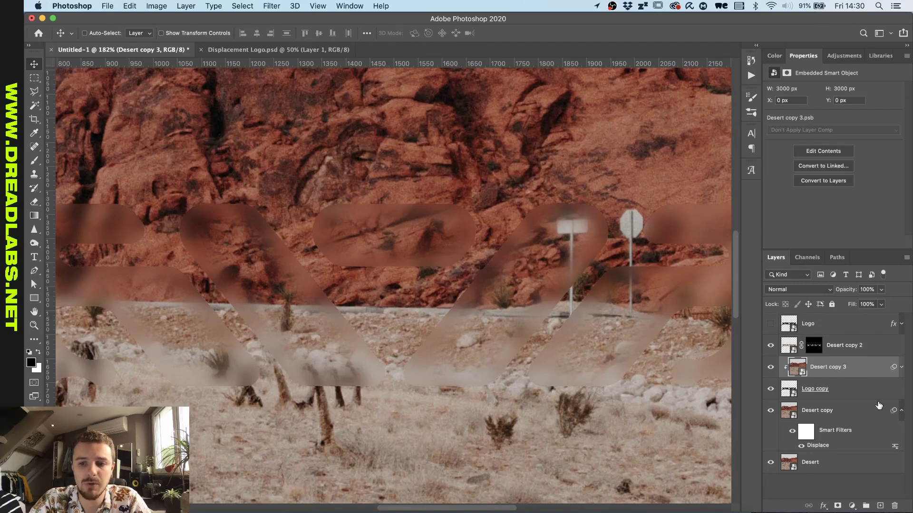
Rename Logo copy to 'Logo Clipping Mask' and Desert copy 3 to 'Blurred Desert'
left_click(901, 410)
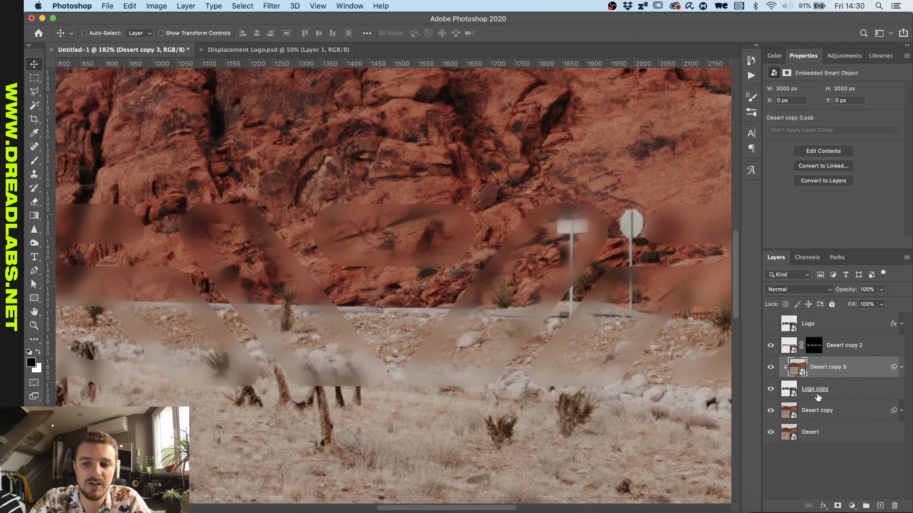
double_click(819, 388)
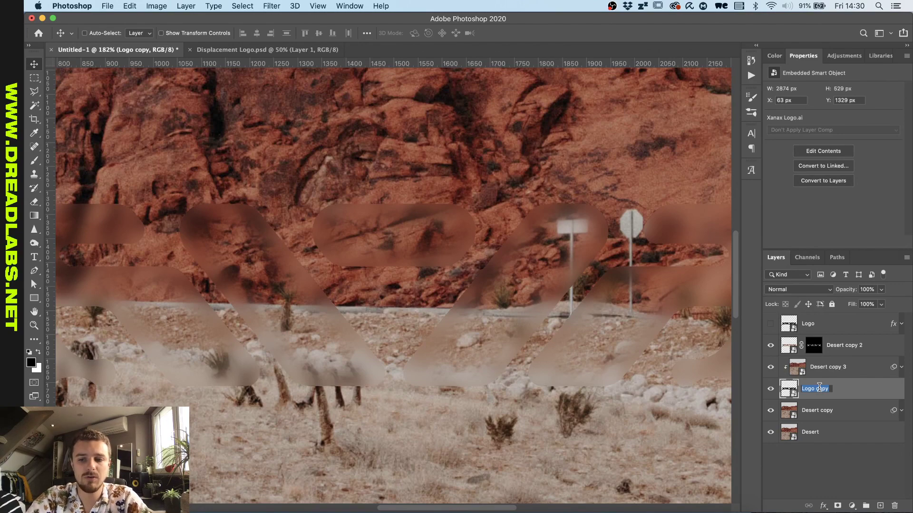
type("Logo Clipping Mask")
key("Return")
double_click(826, 369)
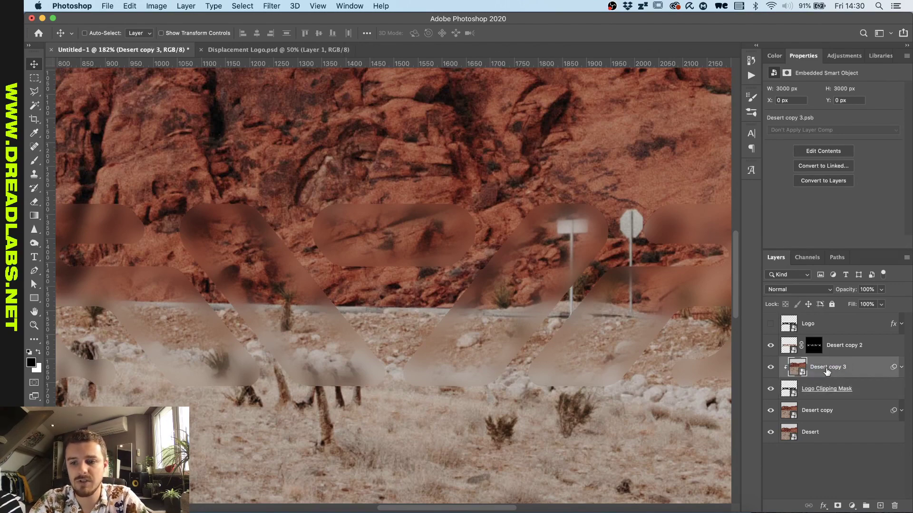
type("Blur")
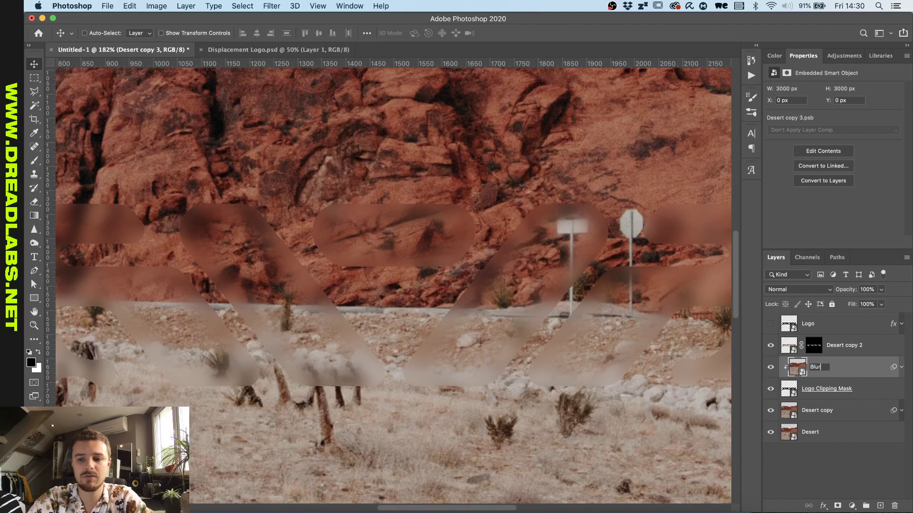
type("red Desert")
key("Return")
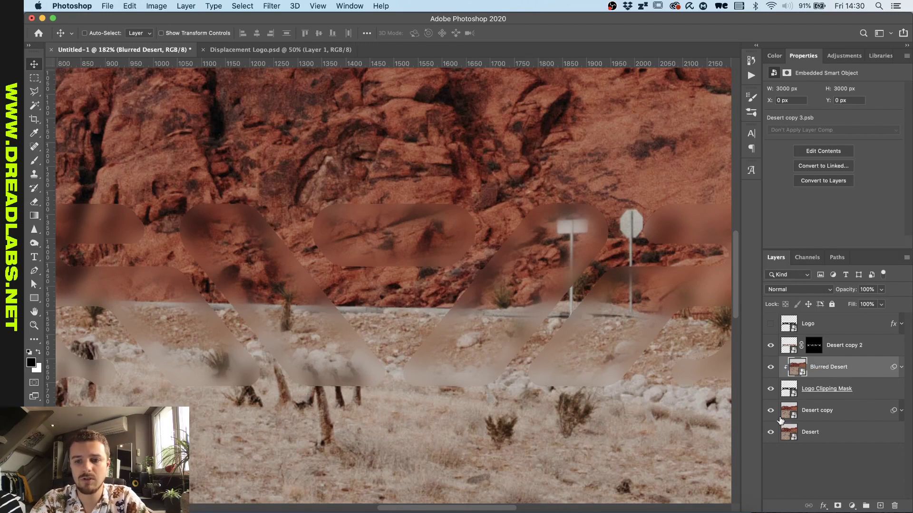
Rename Desert copy 2 to 'Clear Focused Part Desert' and select the three layers
left_click(832, 393)
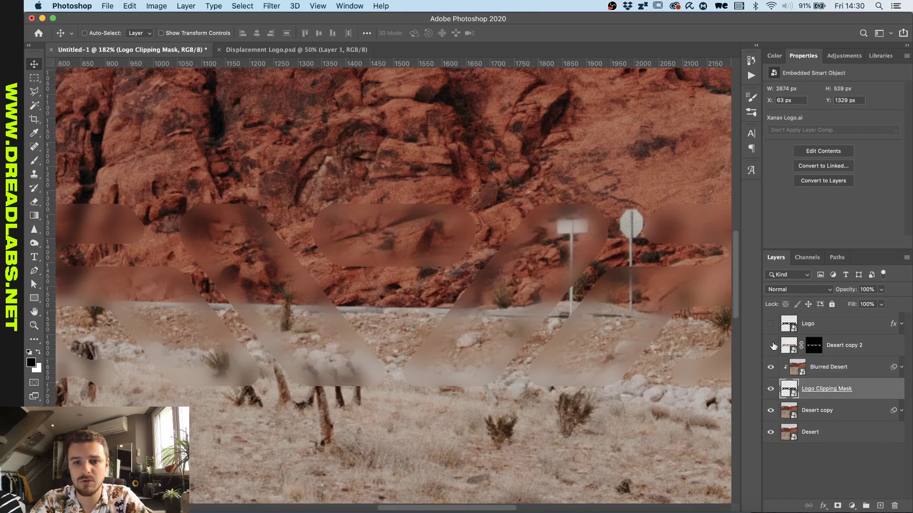
double_click(844, 345)
type("Clear")
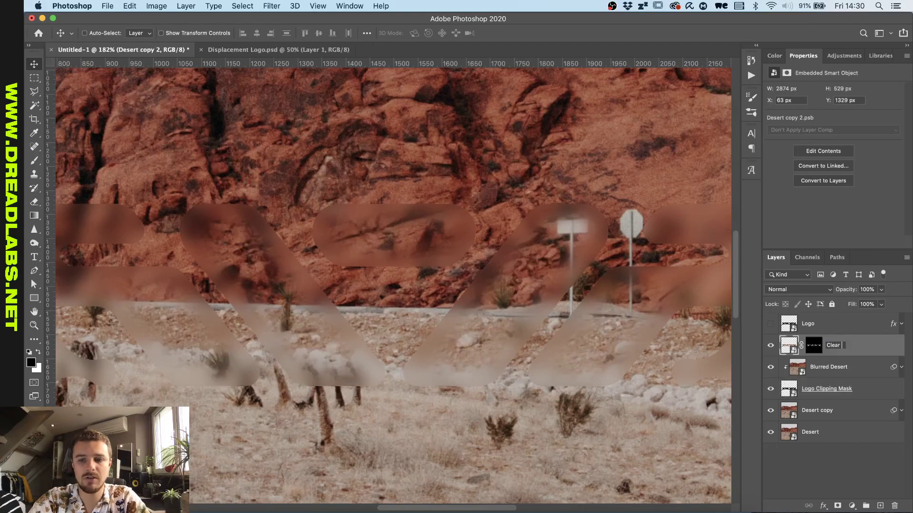
type(" Focused Par")
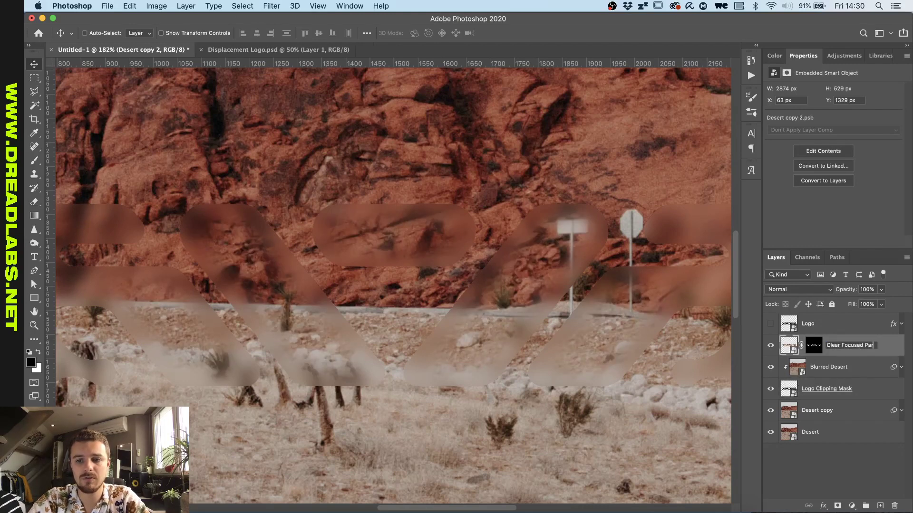
type("t Desert")
key("Return")
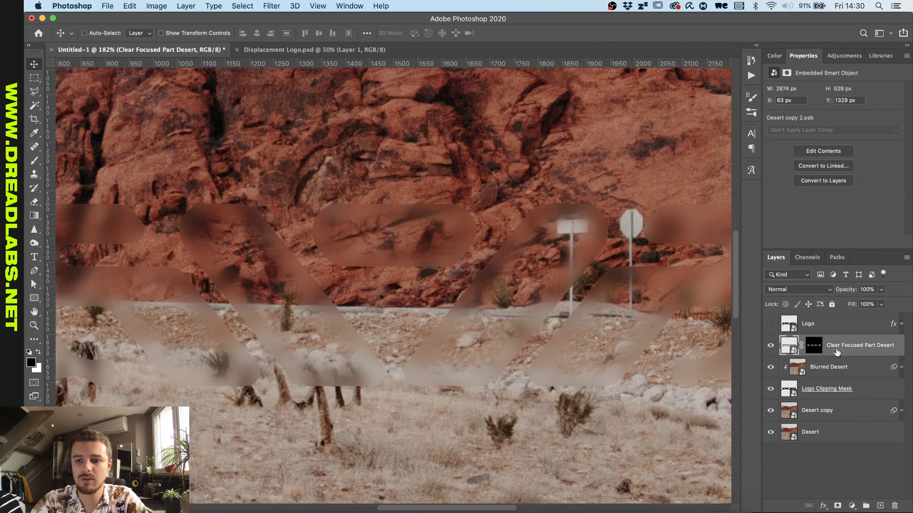
left_click(849, 394, "shift")
Group the three selected layers into Group 1
key("super+g")
left_click(815, 323)
double_click(816, 335)
left_click(845, 186)
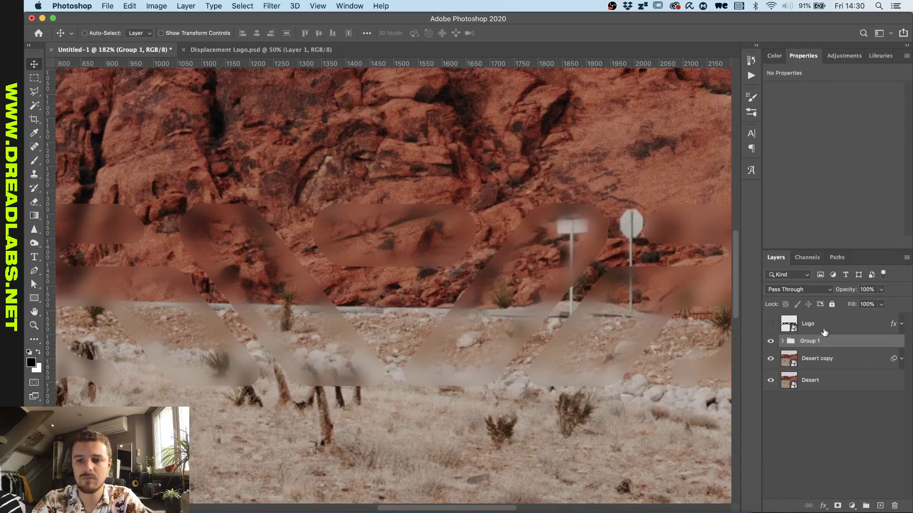
Rename the Desert copy layer to 'Displaced Desert', then show Group 1 again
left_click(770, 340)
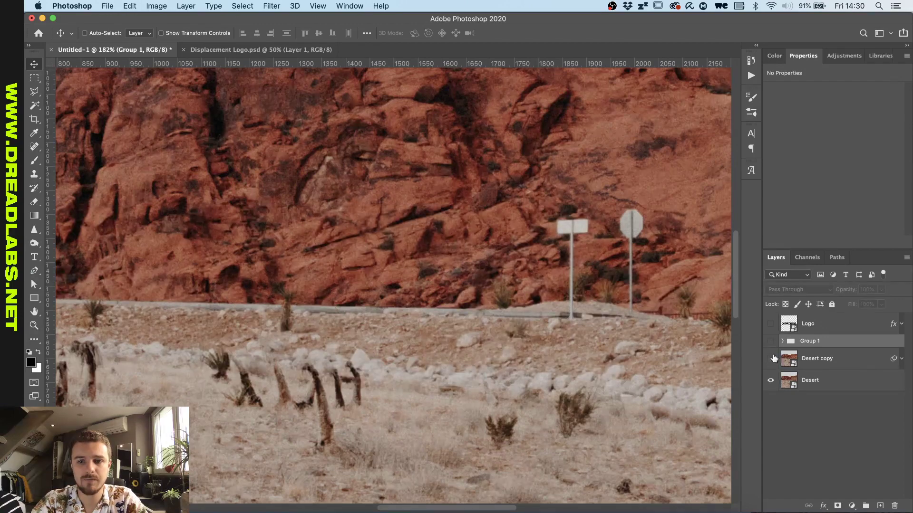
left_click(770, 359)
left_click(770, 359)
left_click(771, 360)
double_click(817, 359)
type("Displaced")
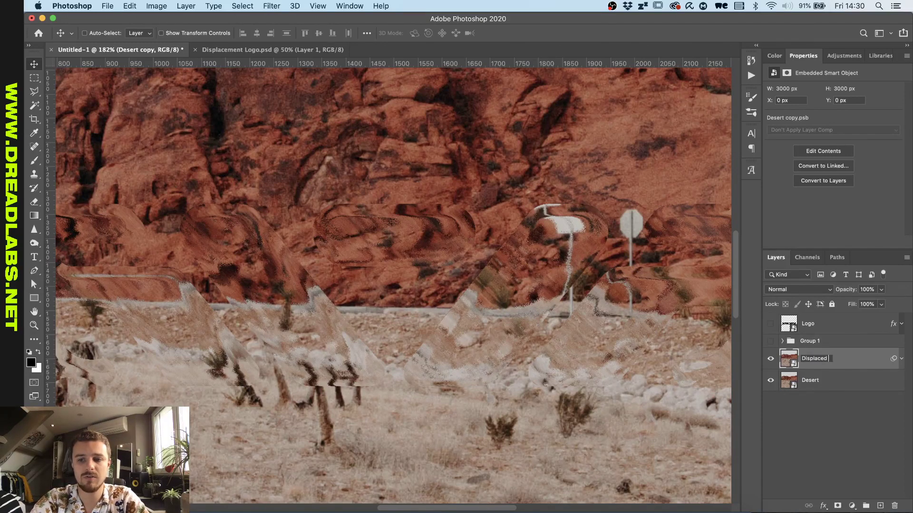
type(" Desert")
key("Return")
left_click(771, 340)
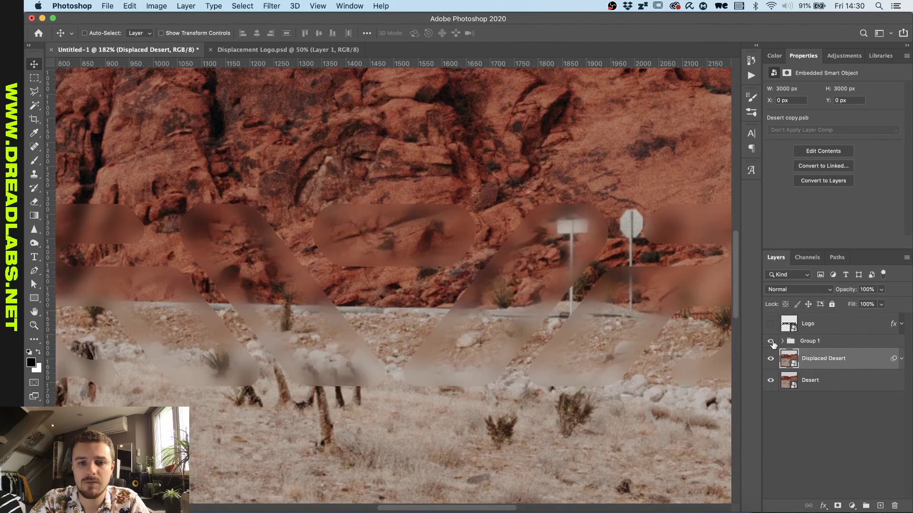
Set Group 1's blend mode to Lighten and compare it on and off
left_click(818, 341)
left_click(794, 289)
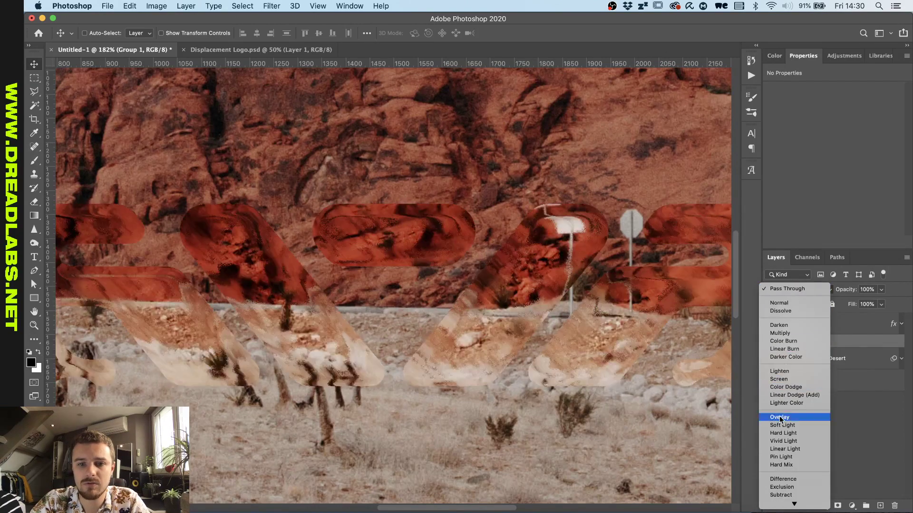
left_click(779, 371)
left_click(770, 341)
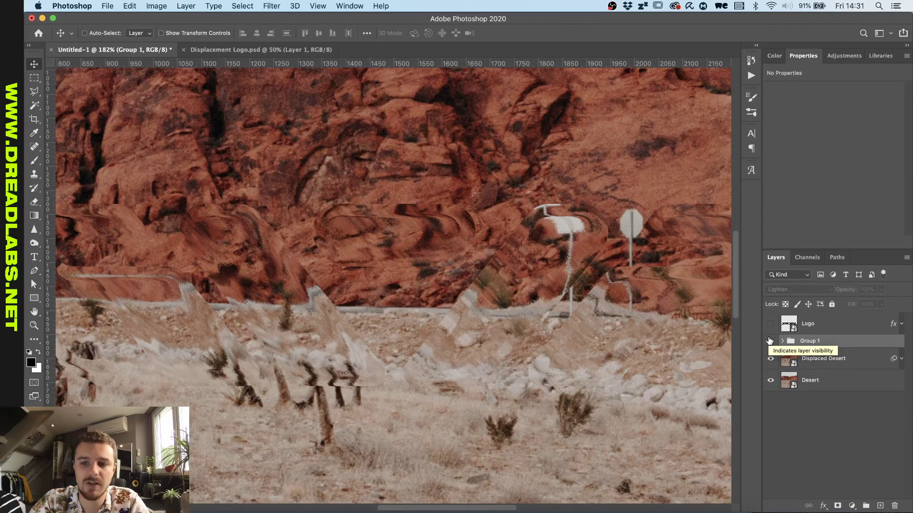
left_click(769, 340)
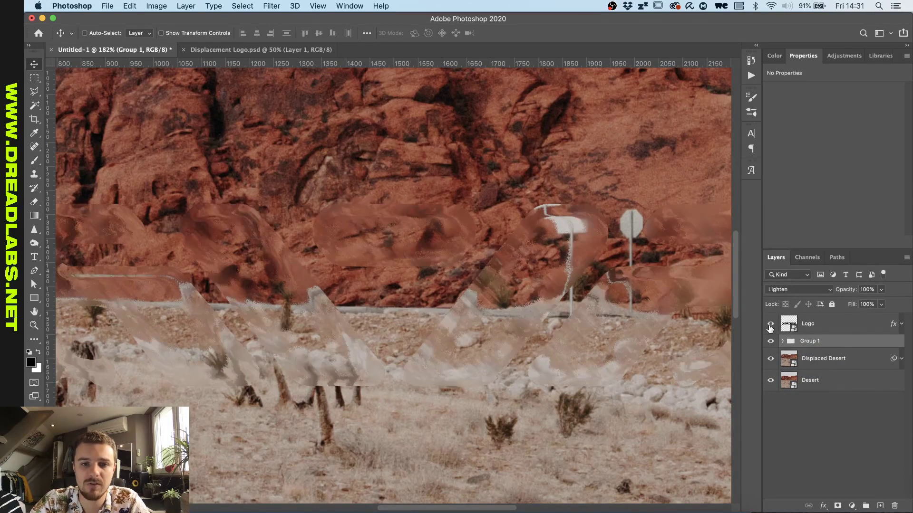
scroll(490, 313, "down", 5)
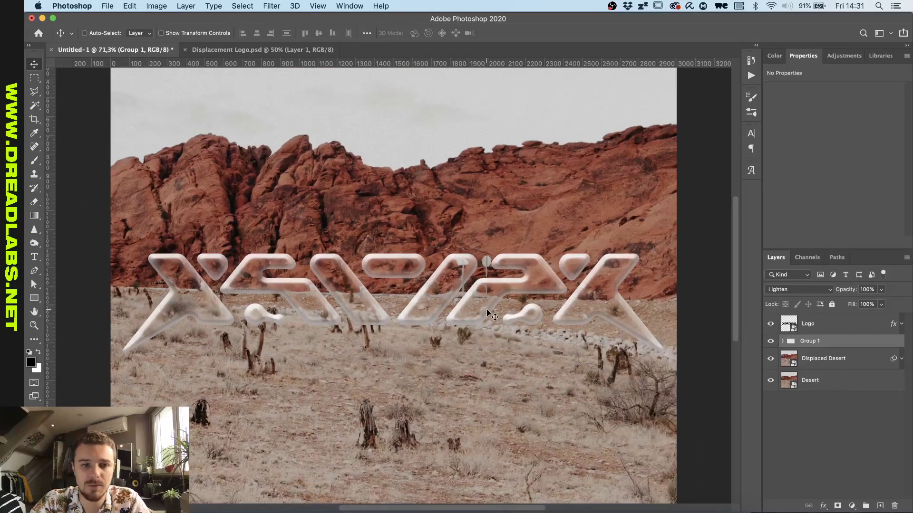
Change the Logo layer's Inner Glow colour to pale cyan #c8fcff
scroll(489, 314, "down", 1)
left_click(837, 323)
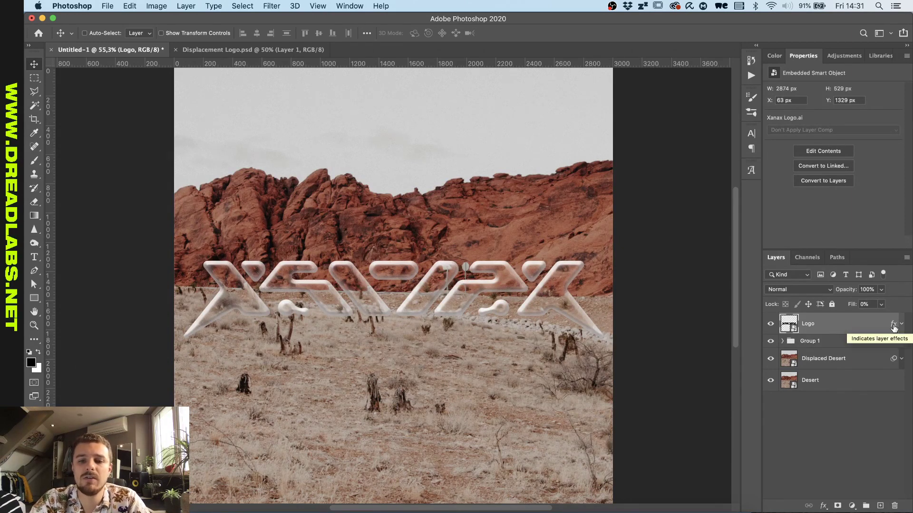
double_click(893, 325)
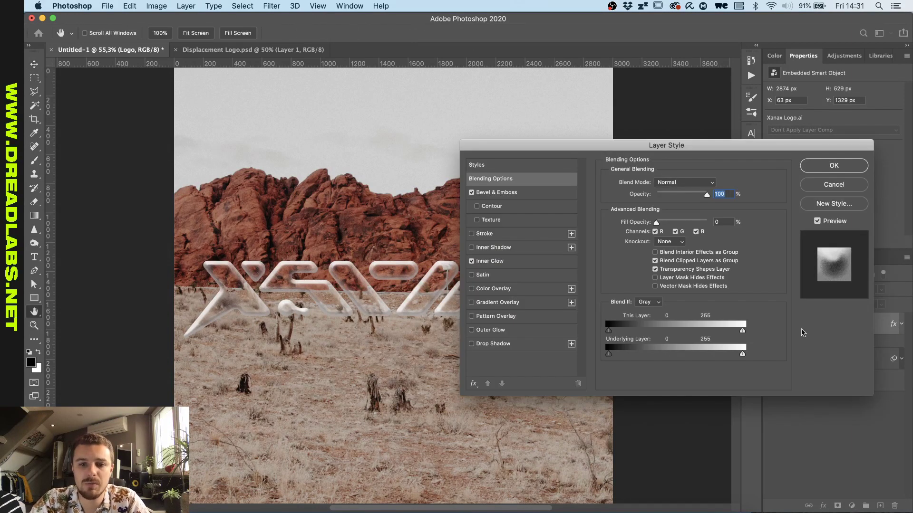
left_click(627, 219)
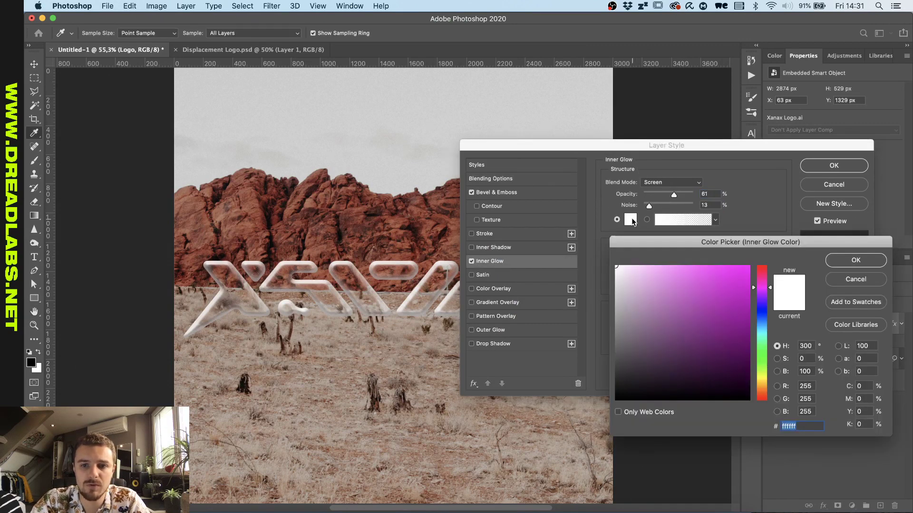
left_click(760, 329)
left_click_drag(760, 328, 760, 333)
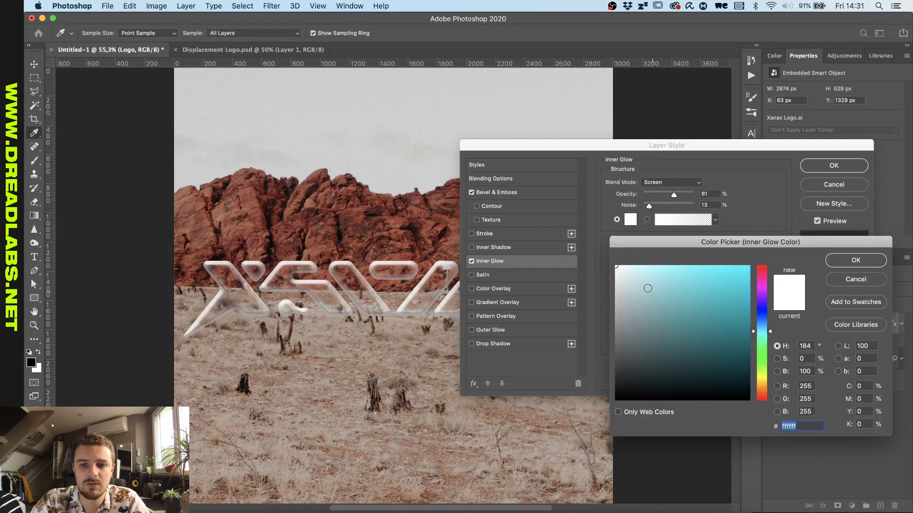
mouse_move(644, 283)
left_mouse_down()
mouse_move(622, 269)
mouse_move(661, 258)
mouse_move(644, 264)
left_mouse_up()
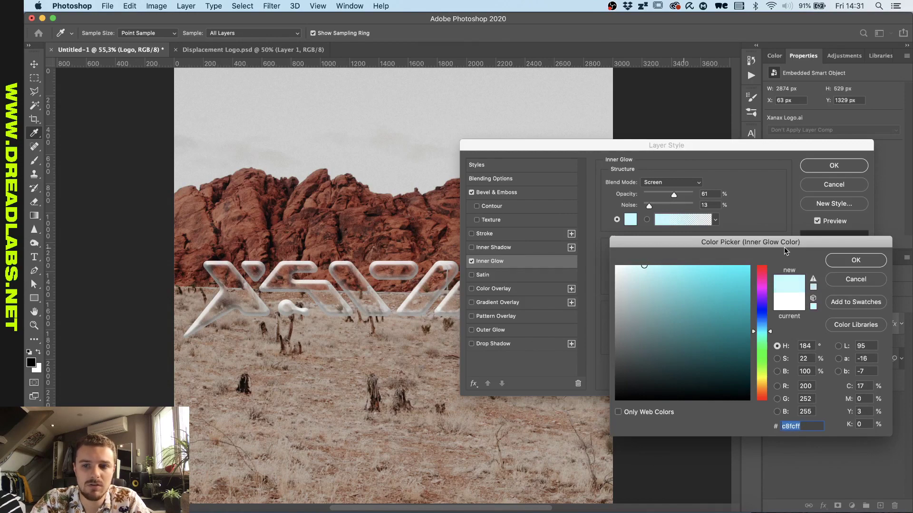
left_click(855, 260)
left_click(834, 166)
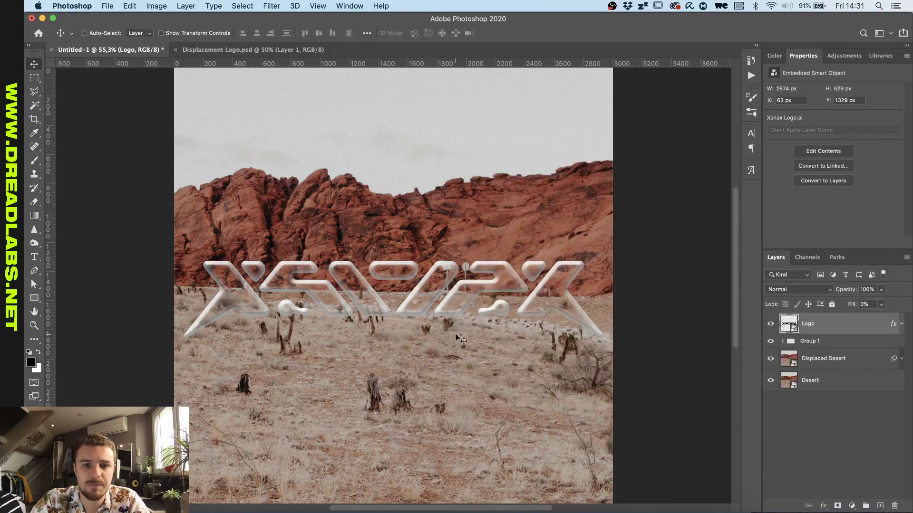
scroll(408, 332, "up", 3)
scroll(458, 339, "up", 5)
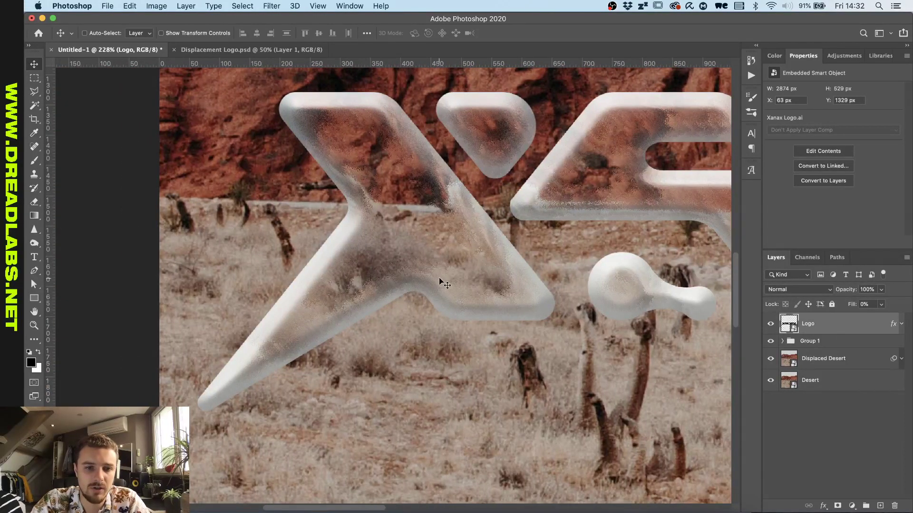
scroll(419, 290, "down", 8)
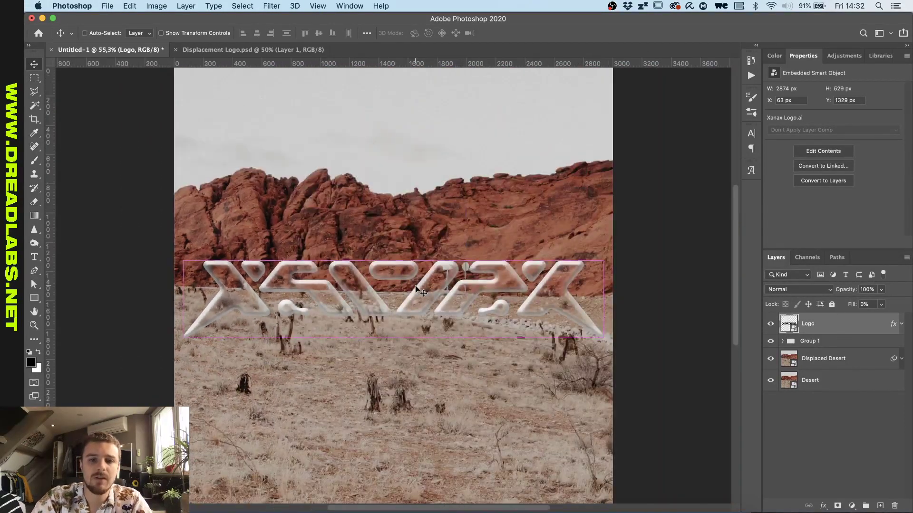